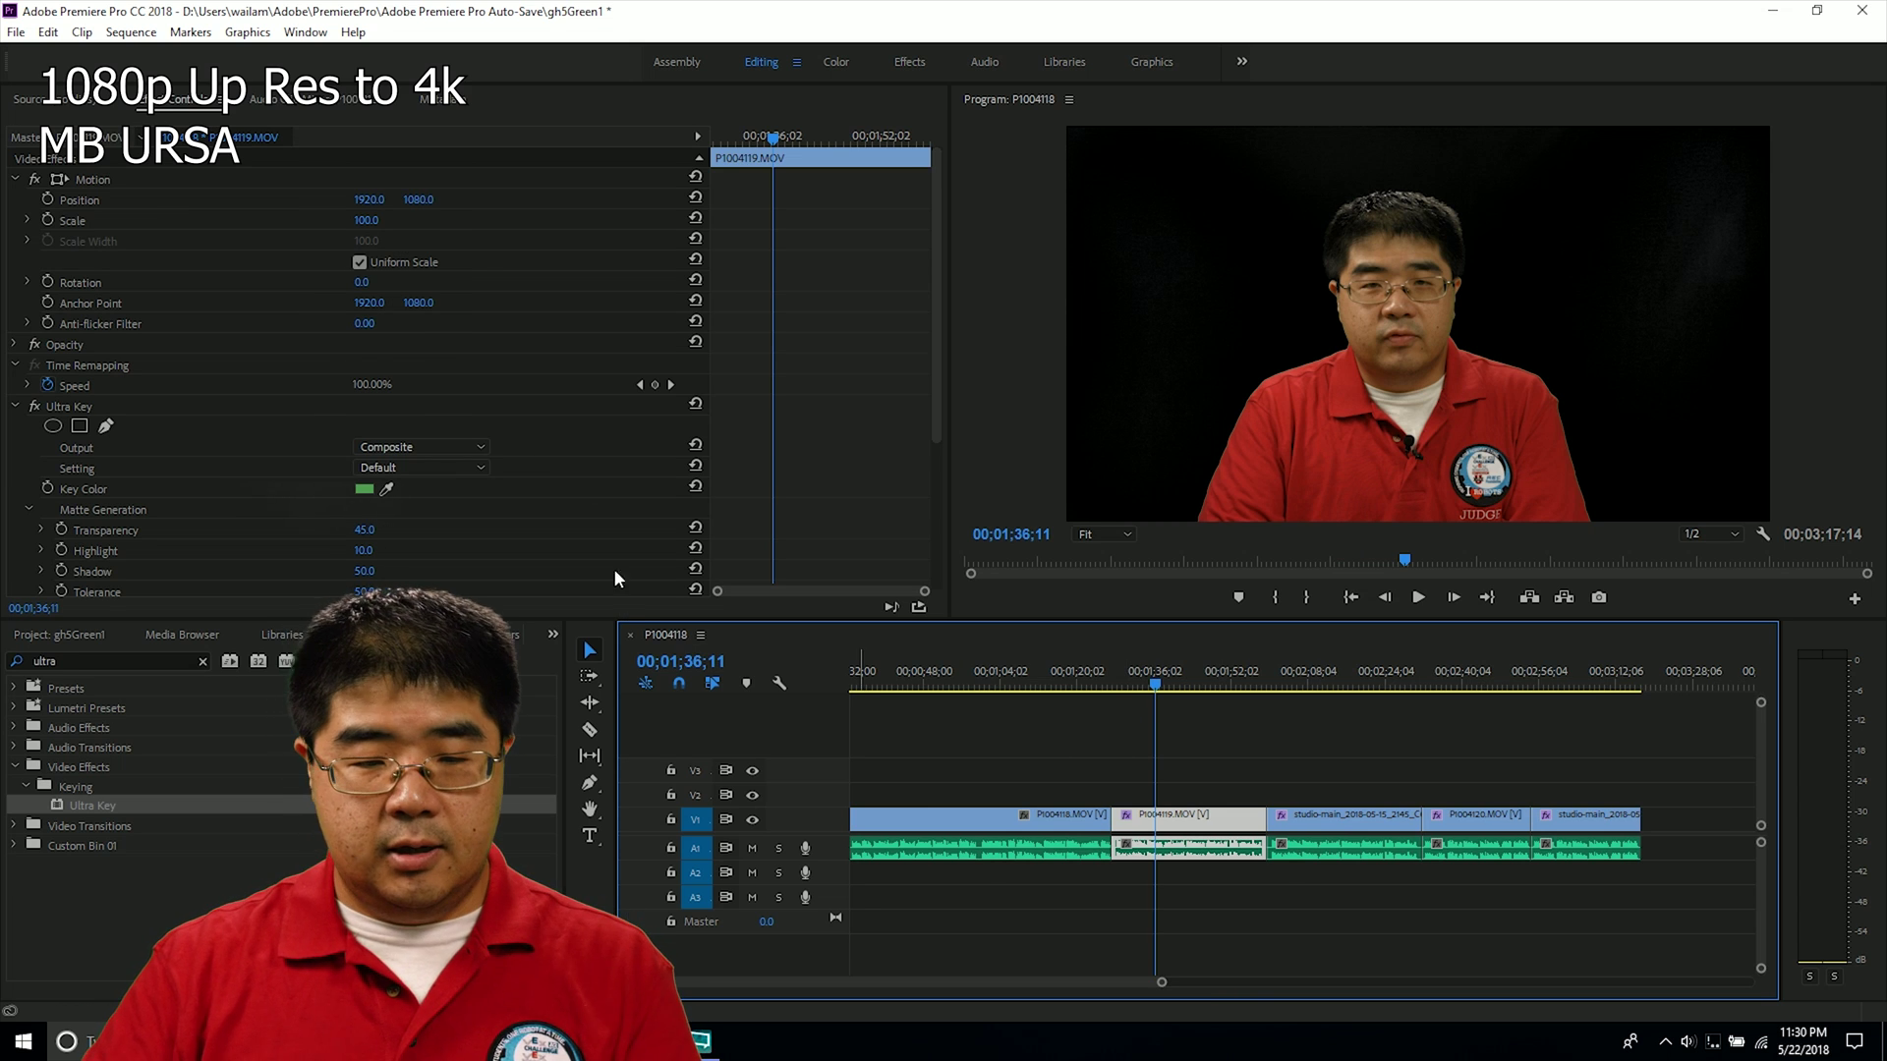
Set the Ultra Key output of the P1004119.MOV clip to Alpha Channel and view its matte at 00;01;30;10.
{"action": "left_click", "coordinate": [480, 447]}
{"action": "left_click", "coordinate": [474, 489]}
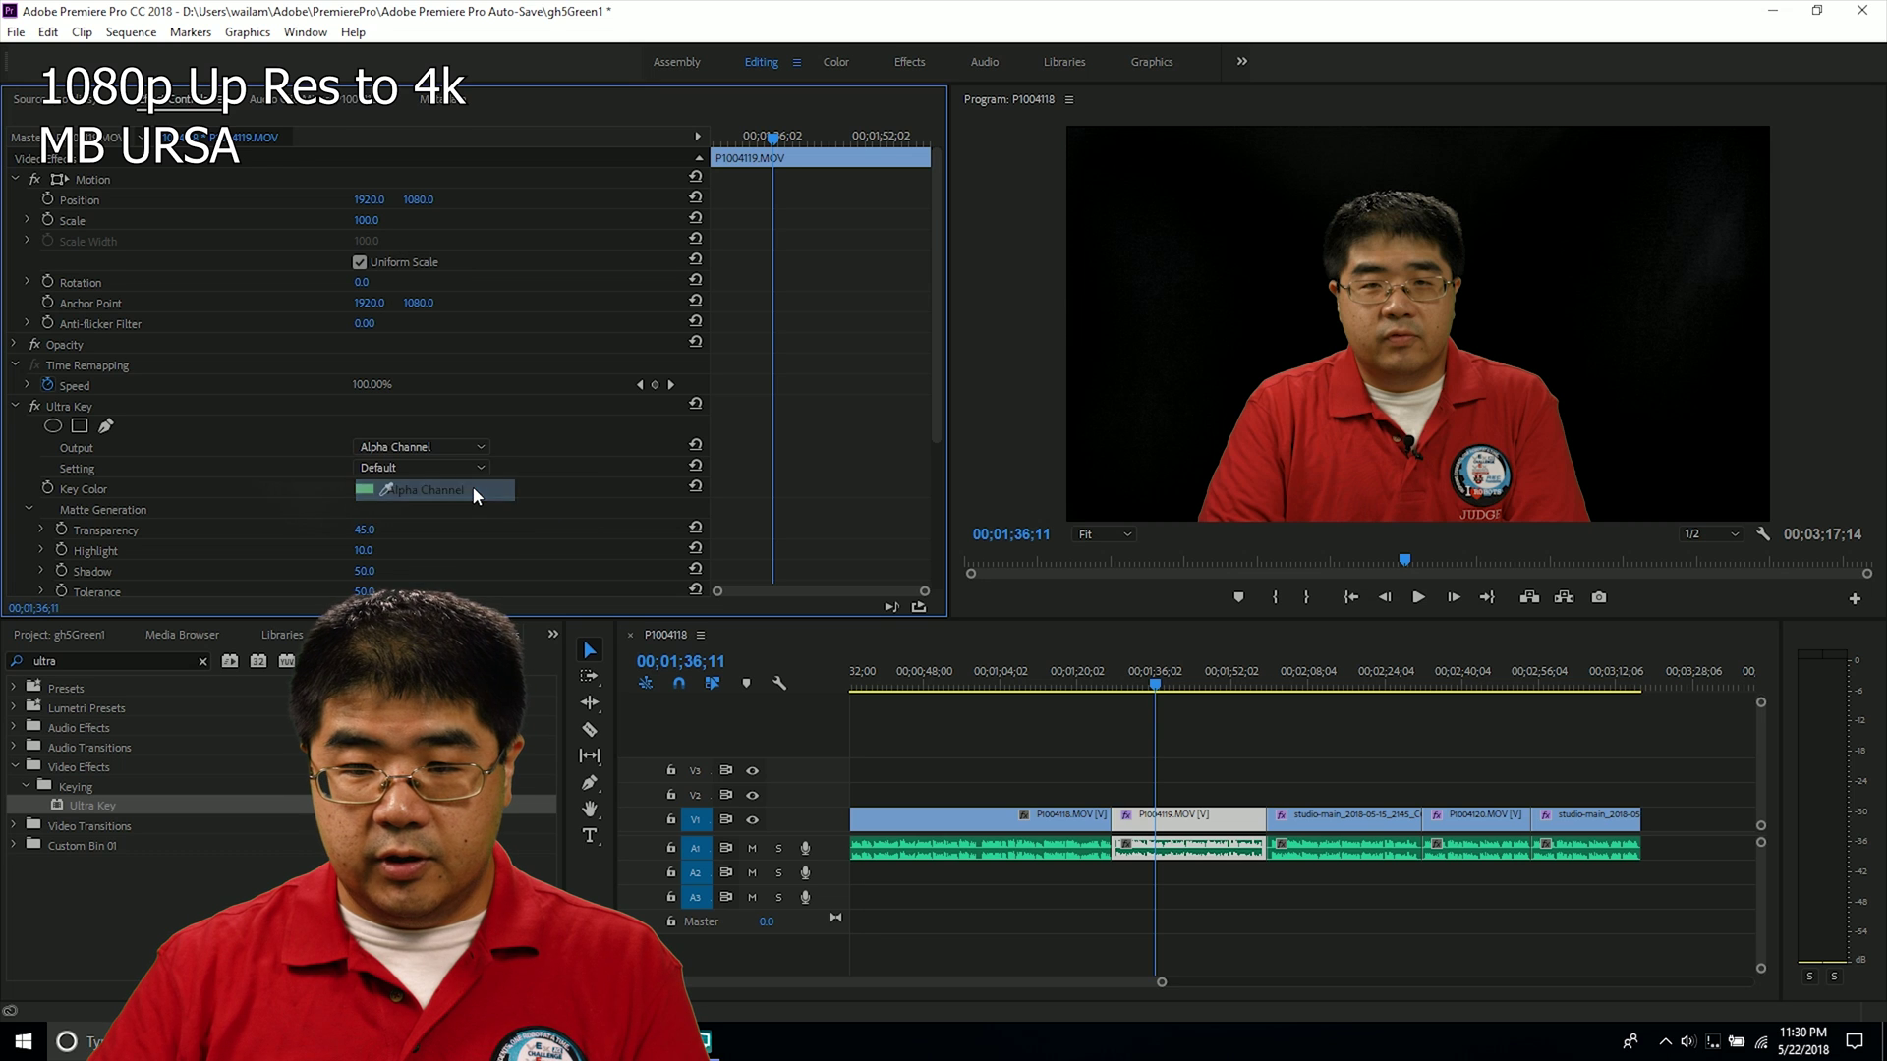
{"action": "left_click", "coordinate": [1123, 815]}
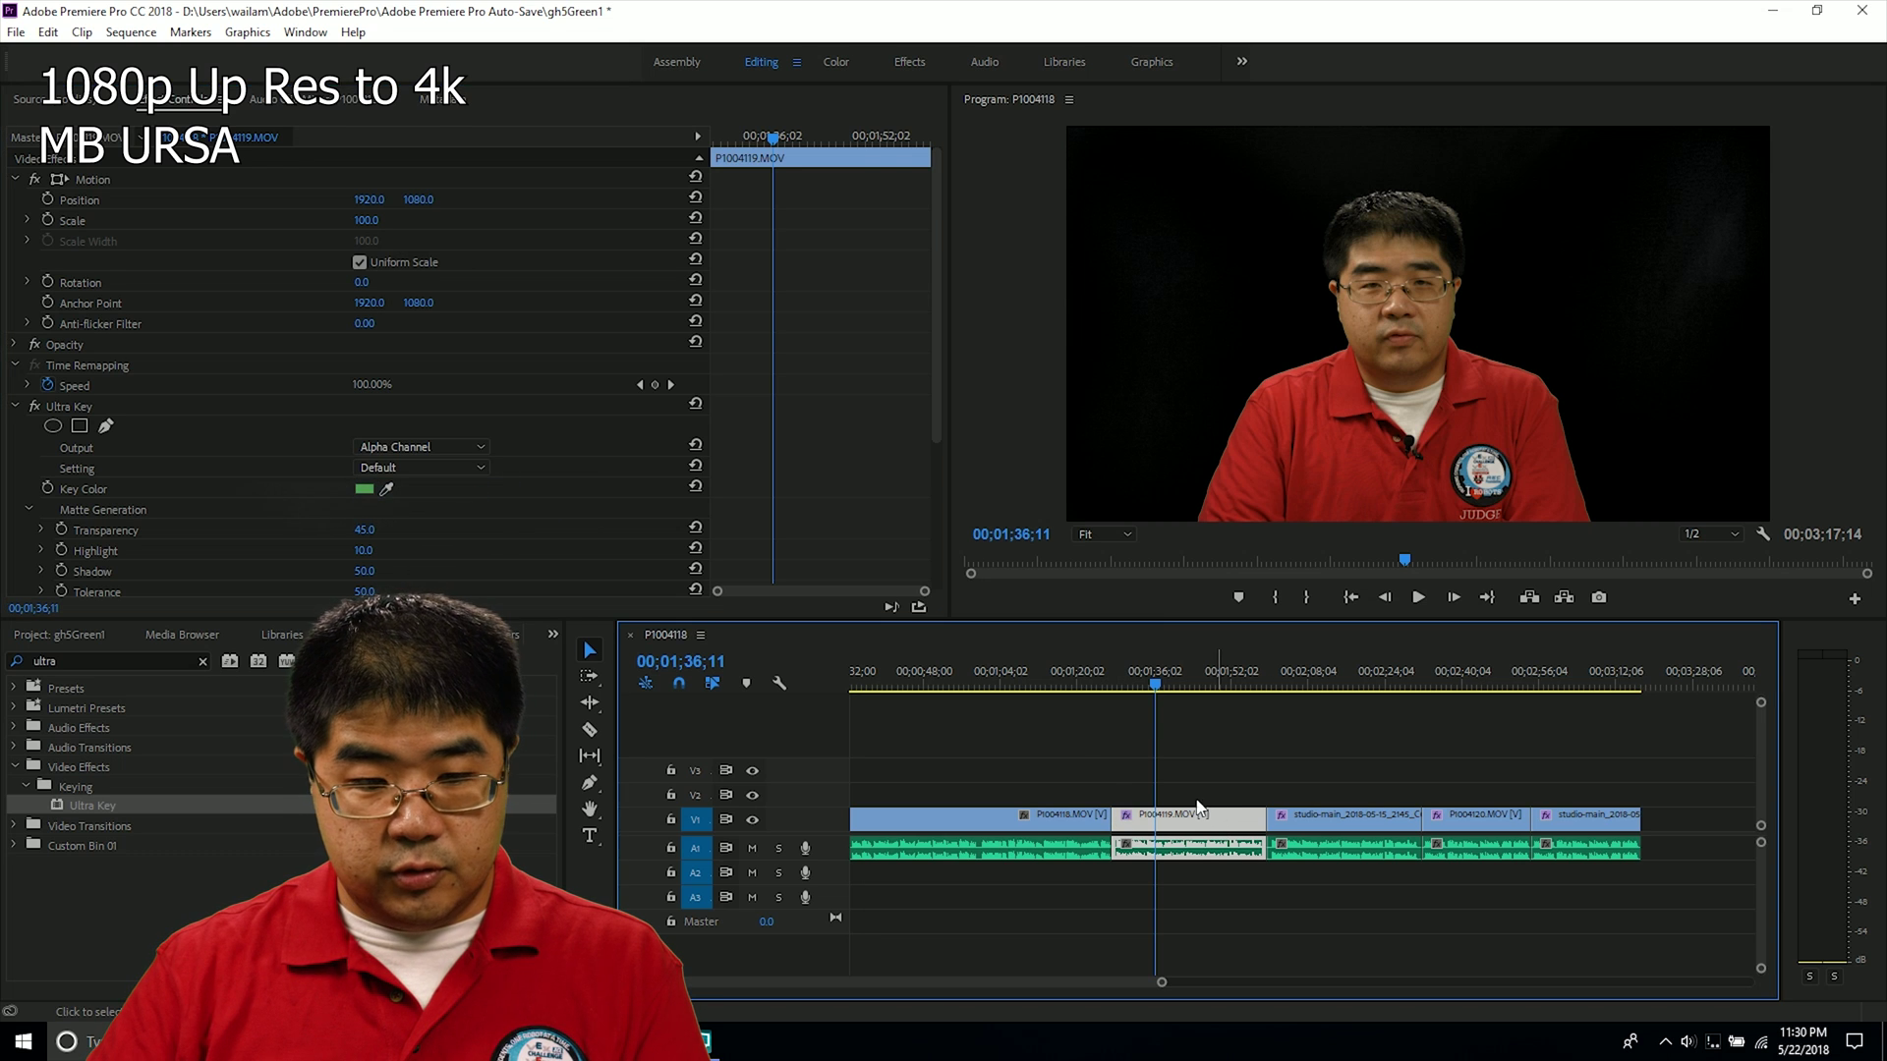
{"action": "left_click", "coordinate": [423, 448]}
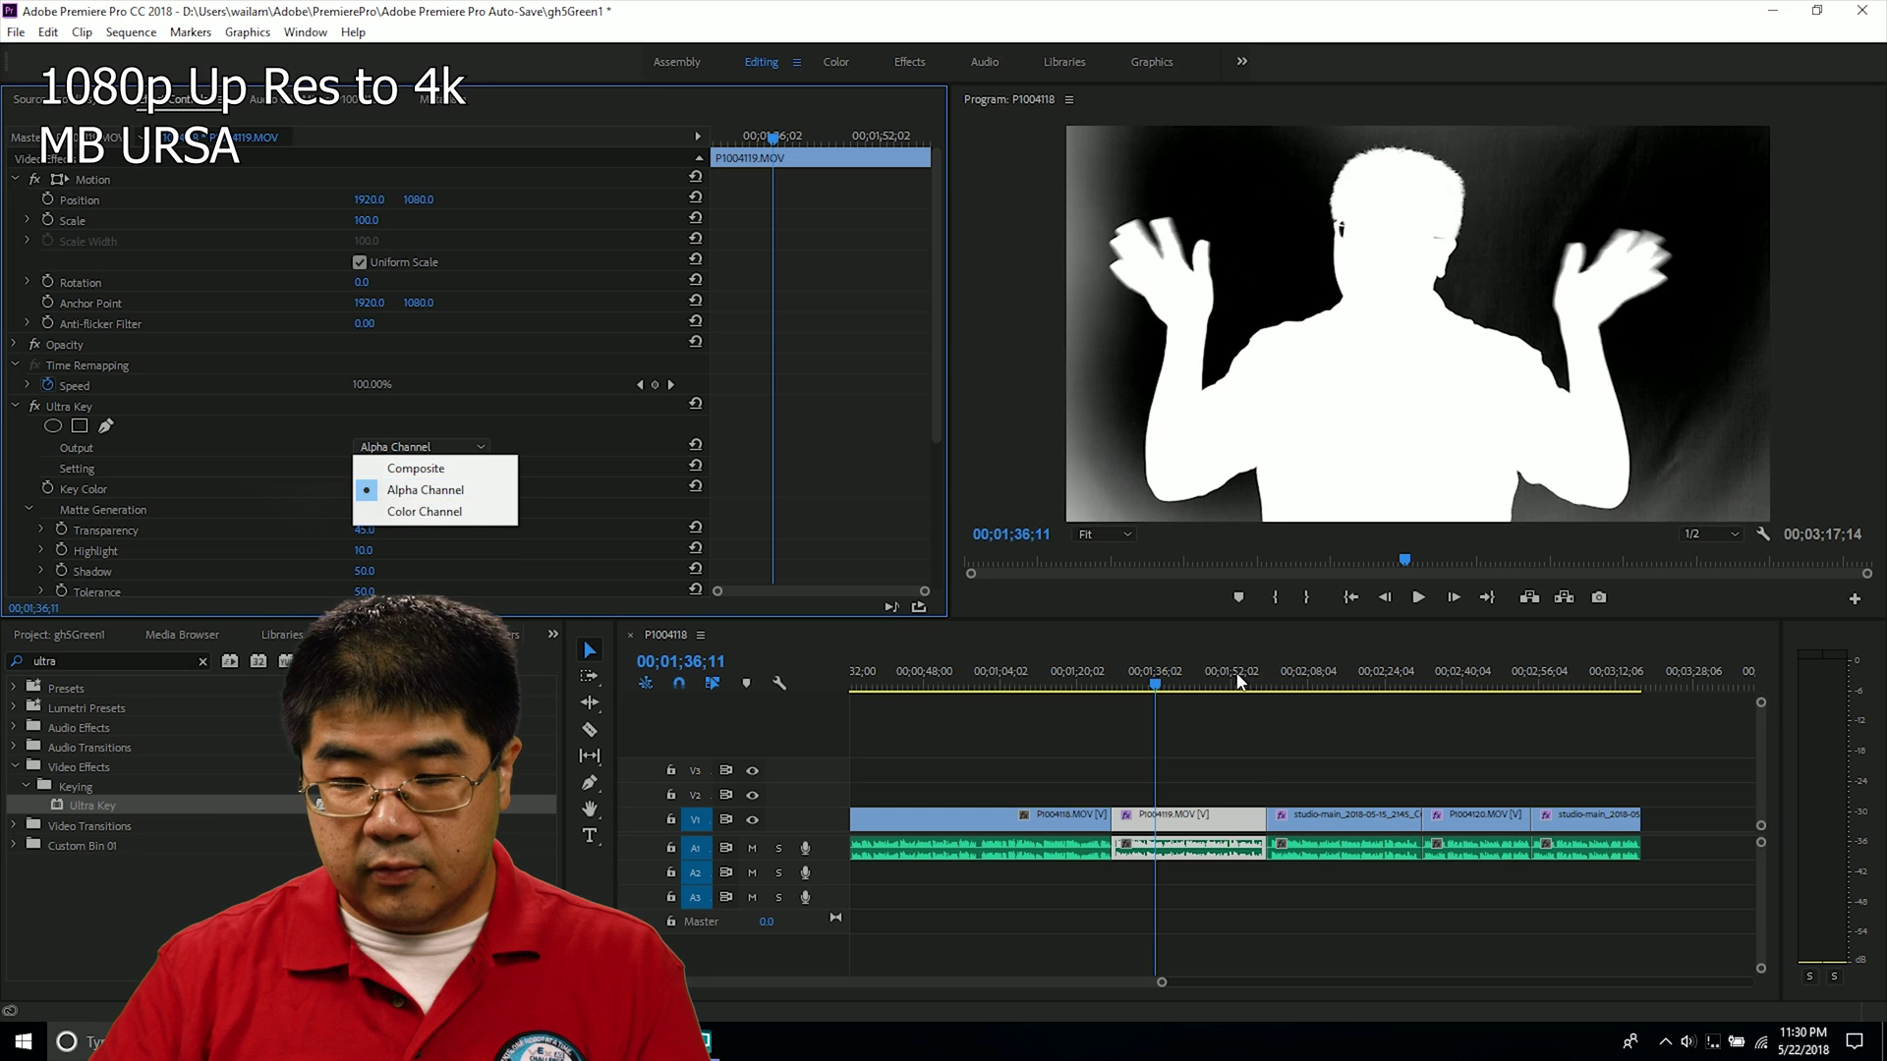
{"action": "left_click", "coordinate": [1240, 766]}
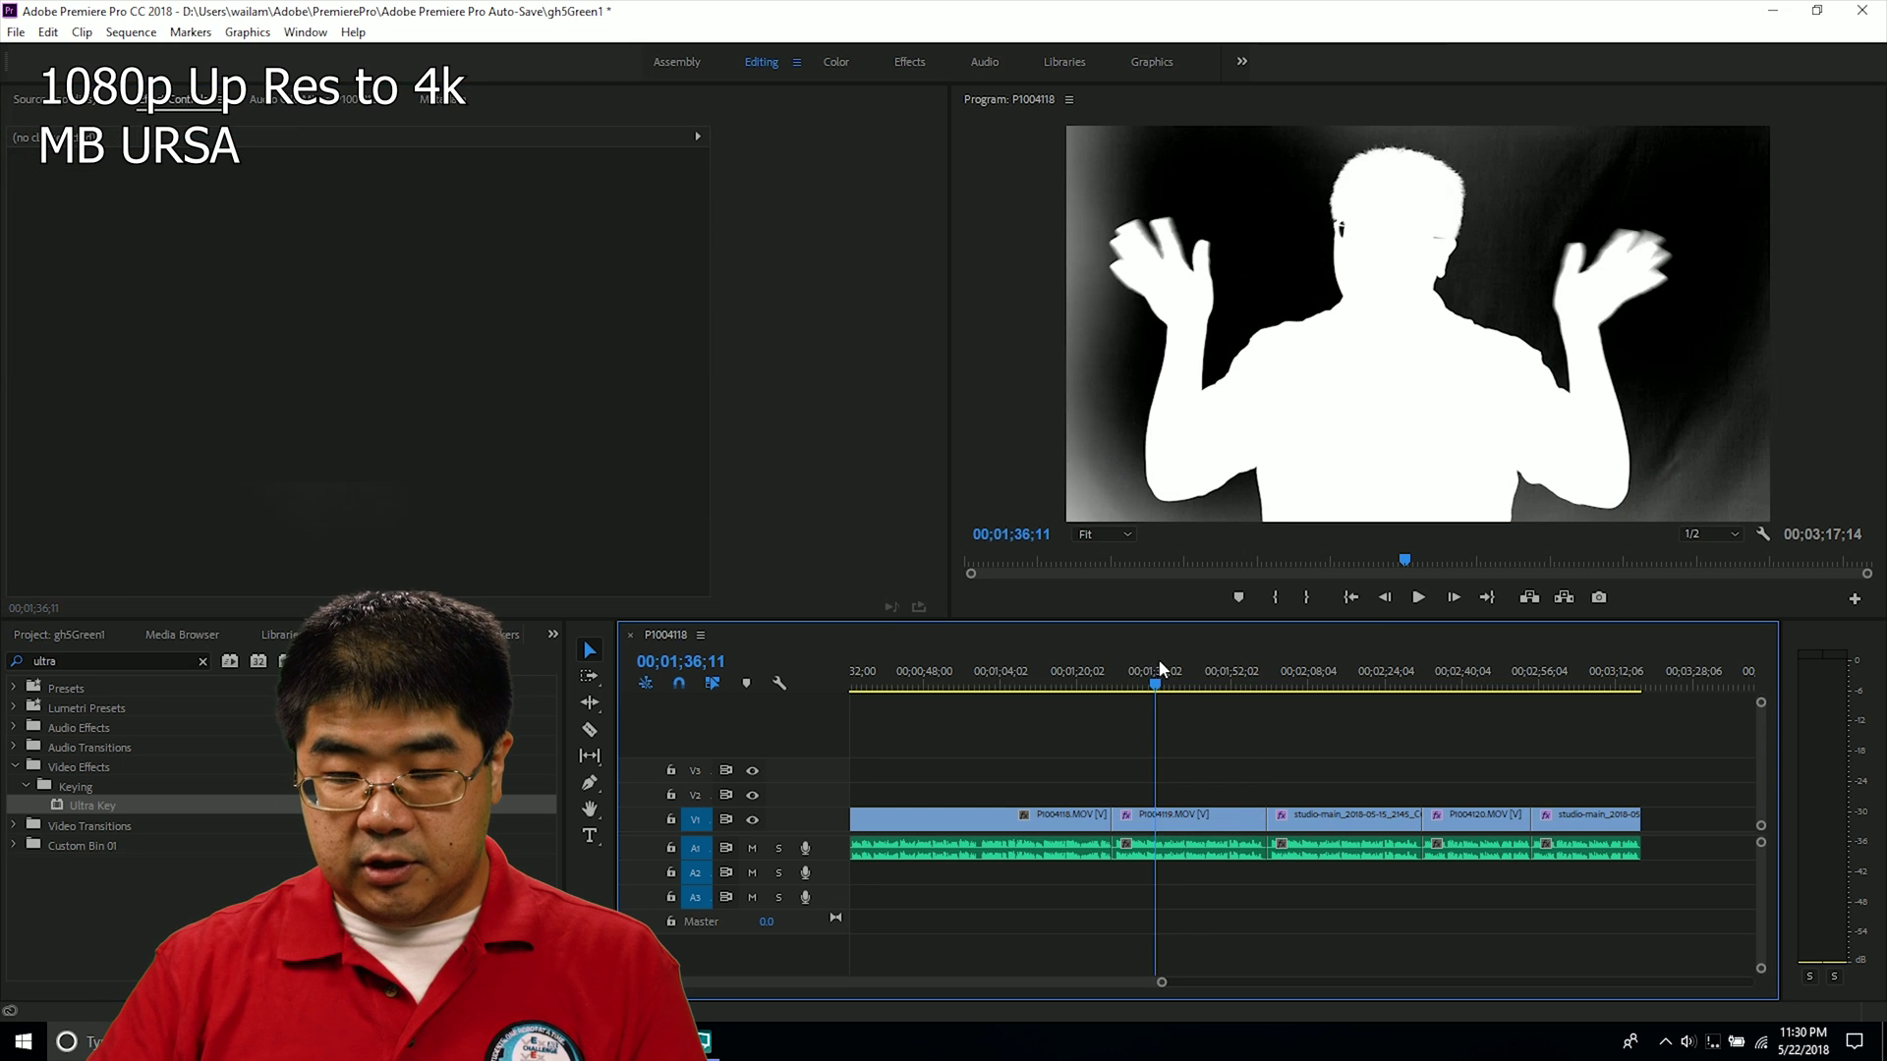
{"action": "left_click_drag", "start_coordinate": [1156, 685], "coordinate": [1134, 687]}
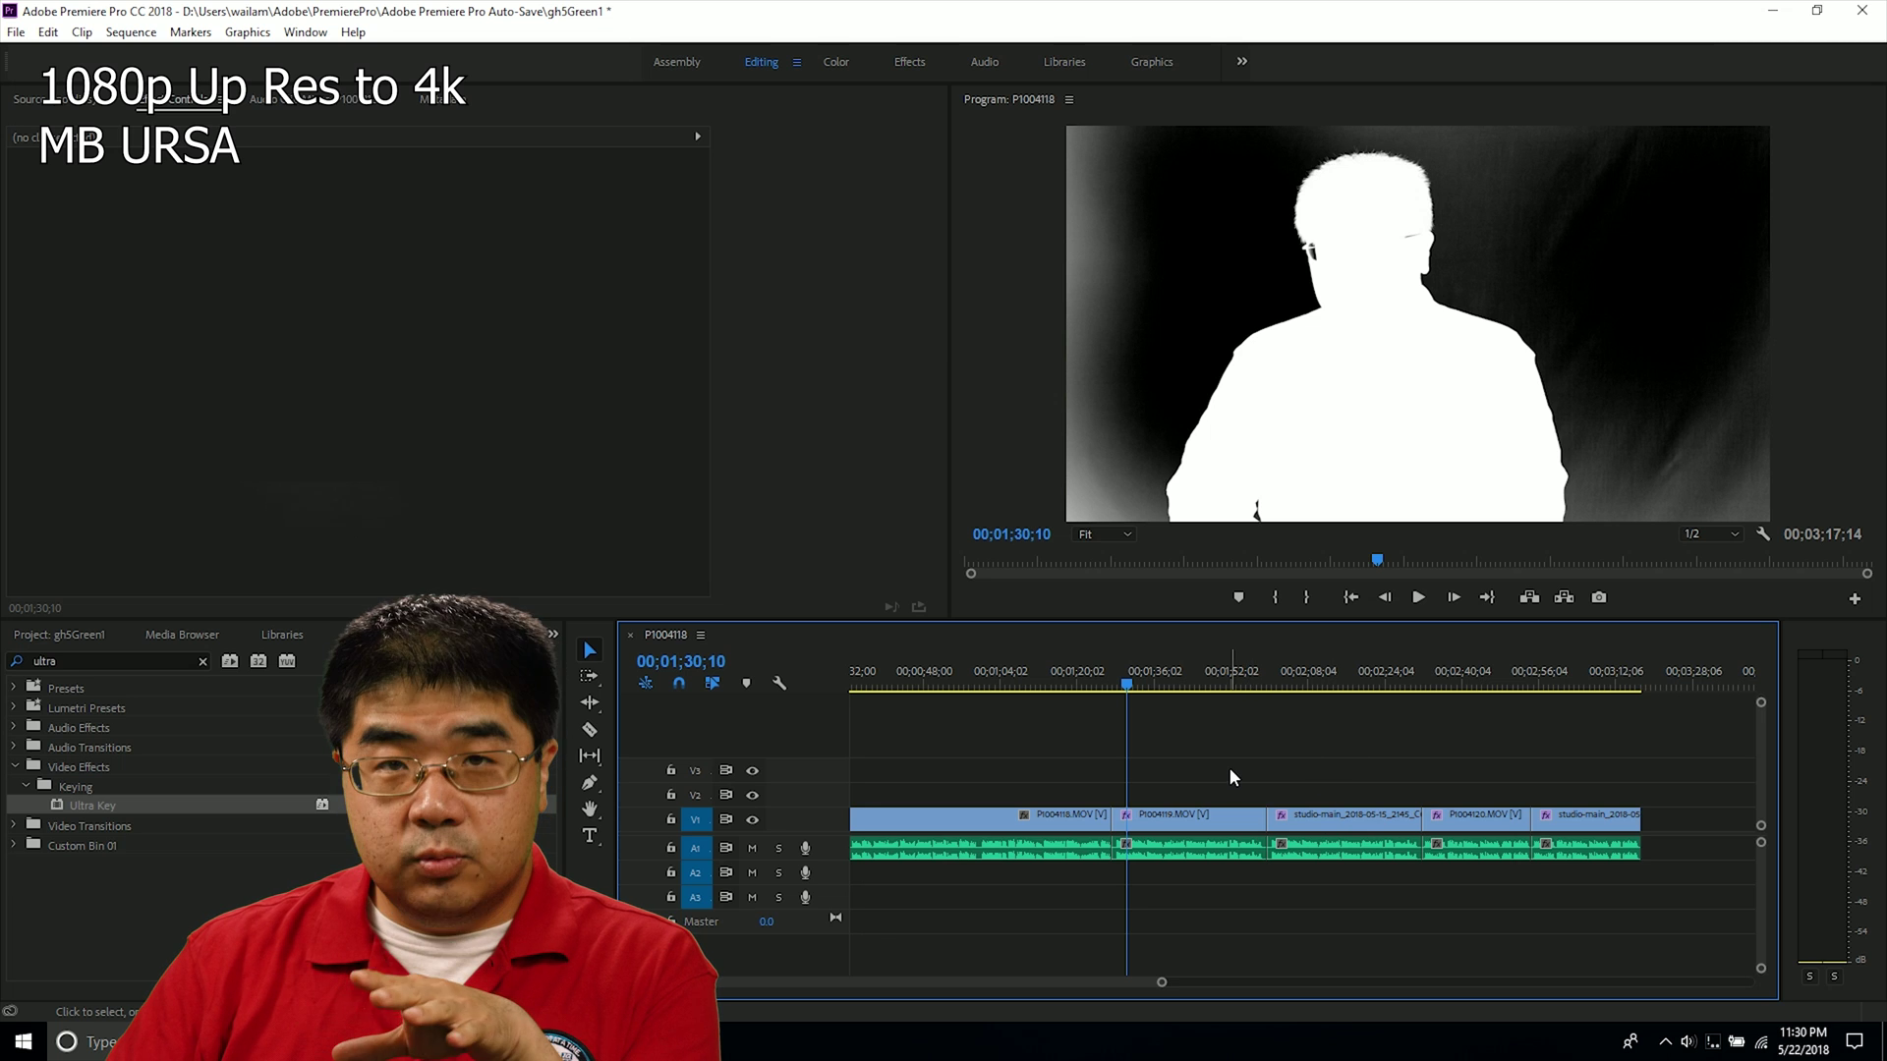
Set the Ultra Key output of the studio-main_2018-05-15_2145_C0004.mov clip to Alpha Channel, with the playhead at 00;02;08;18.
{"action": "left_click_drag", "start_coordinate": [1140, 685], "coordinate": [1309, 685]}
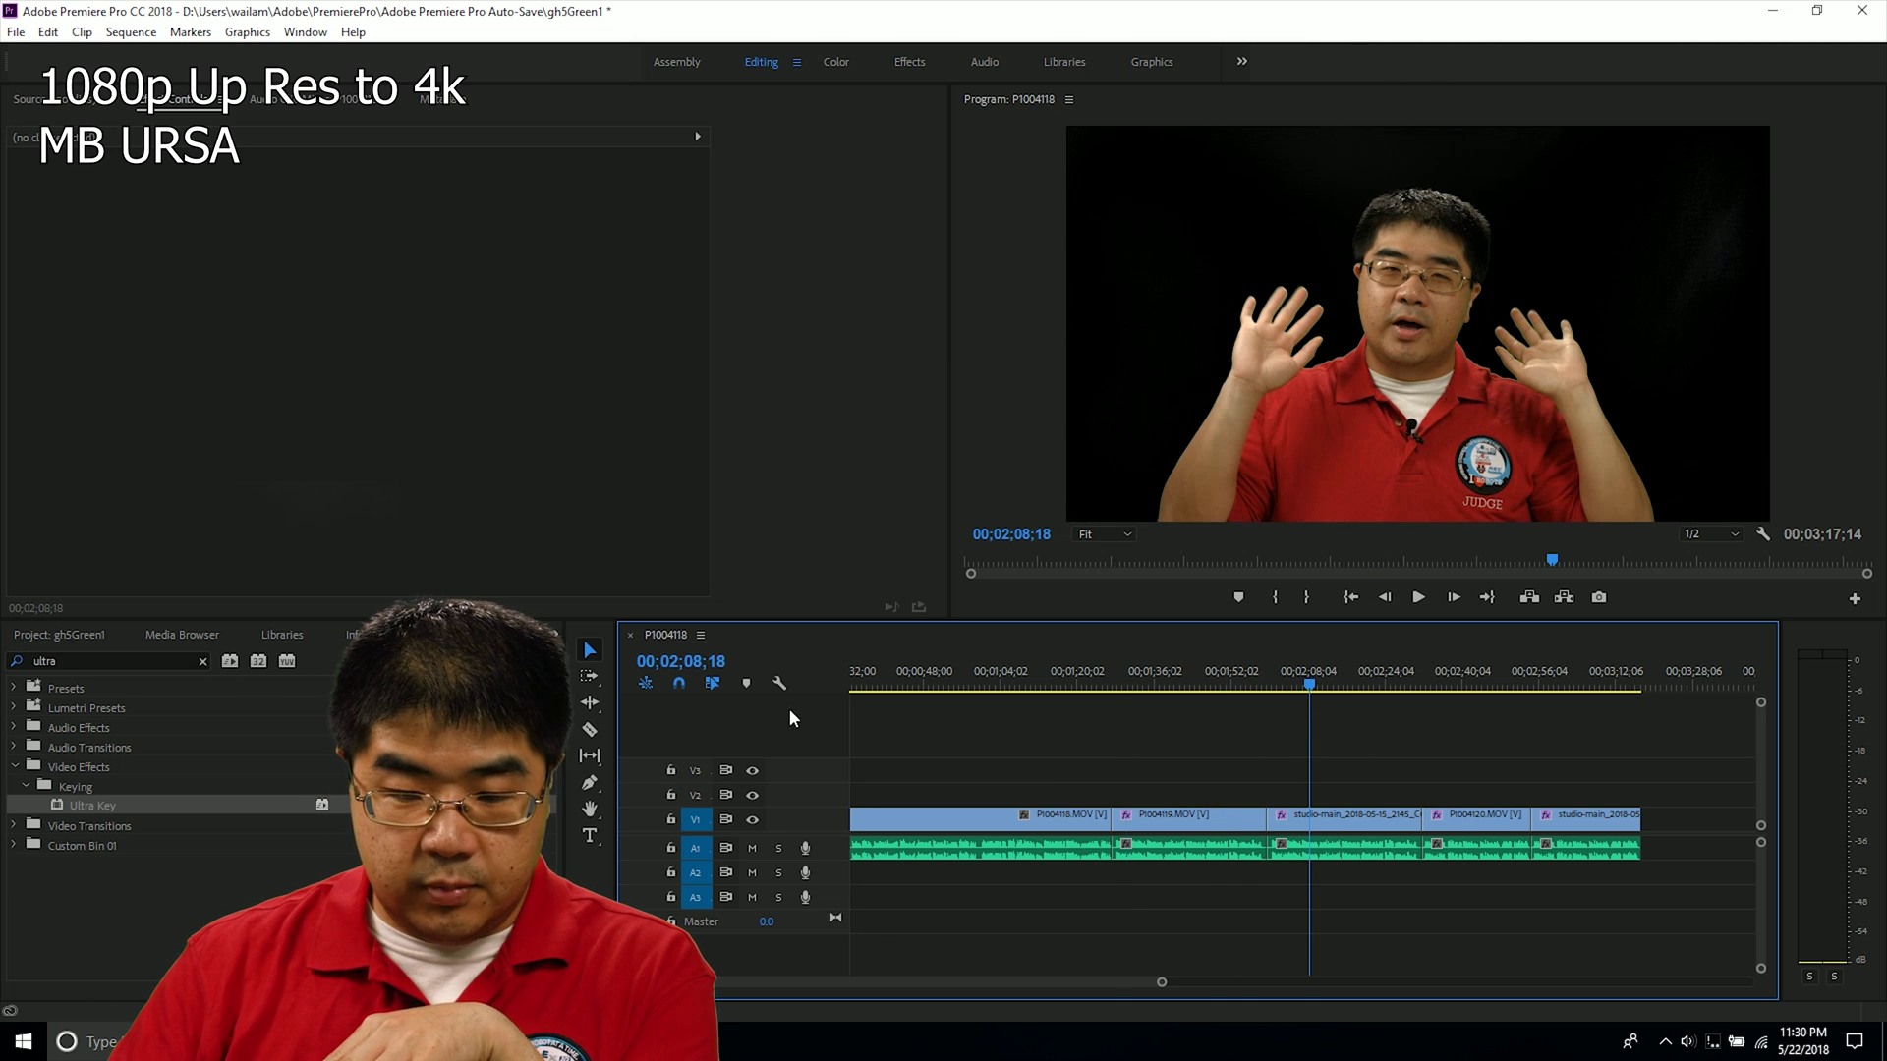
{"action": "left_click", "coordinate": [1341, 815]}
{"action": "left_click", "coordinate": [467, 444]}
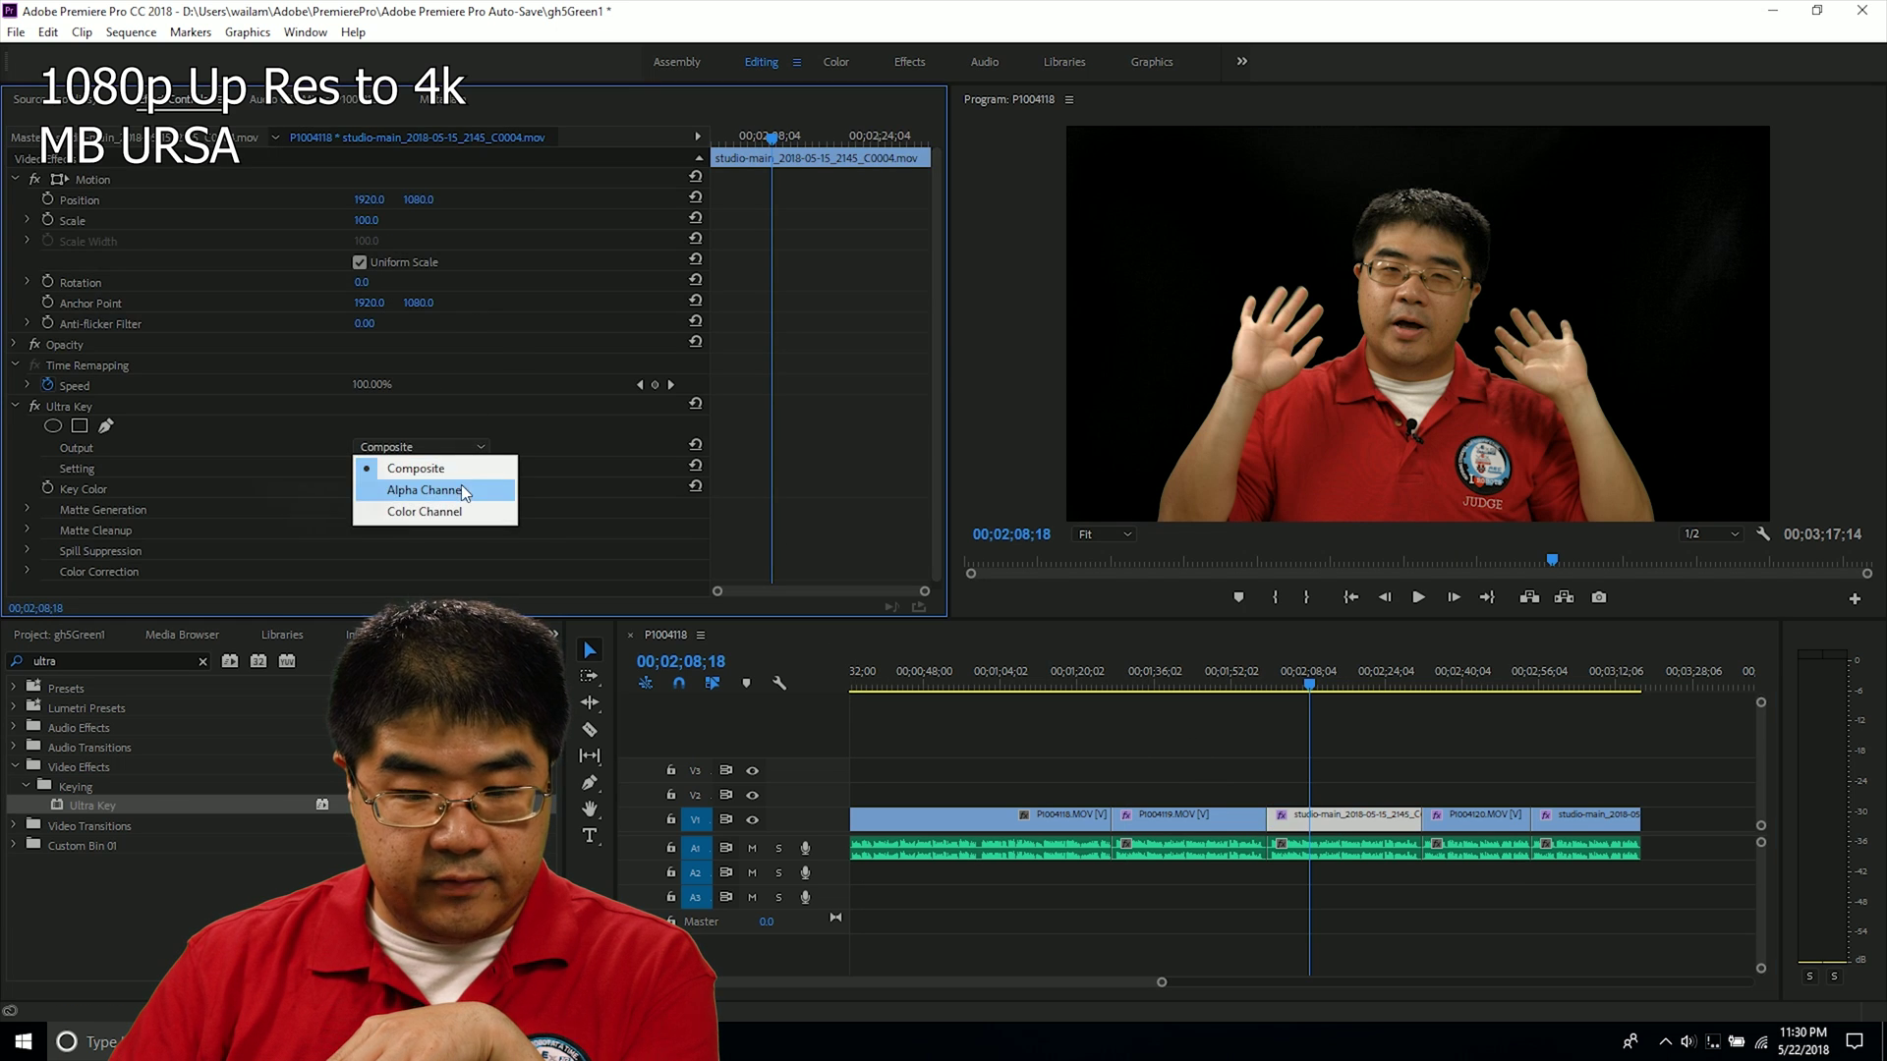
{"action": "left_click", "coordinate": [462, 485]}
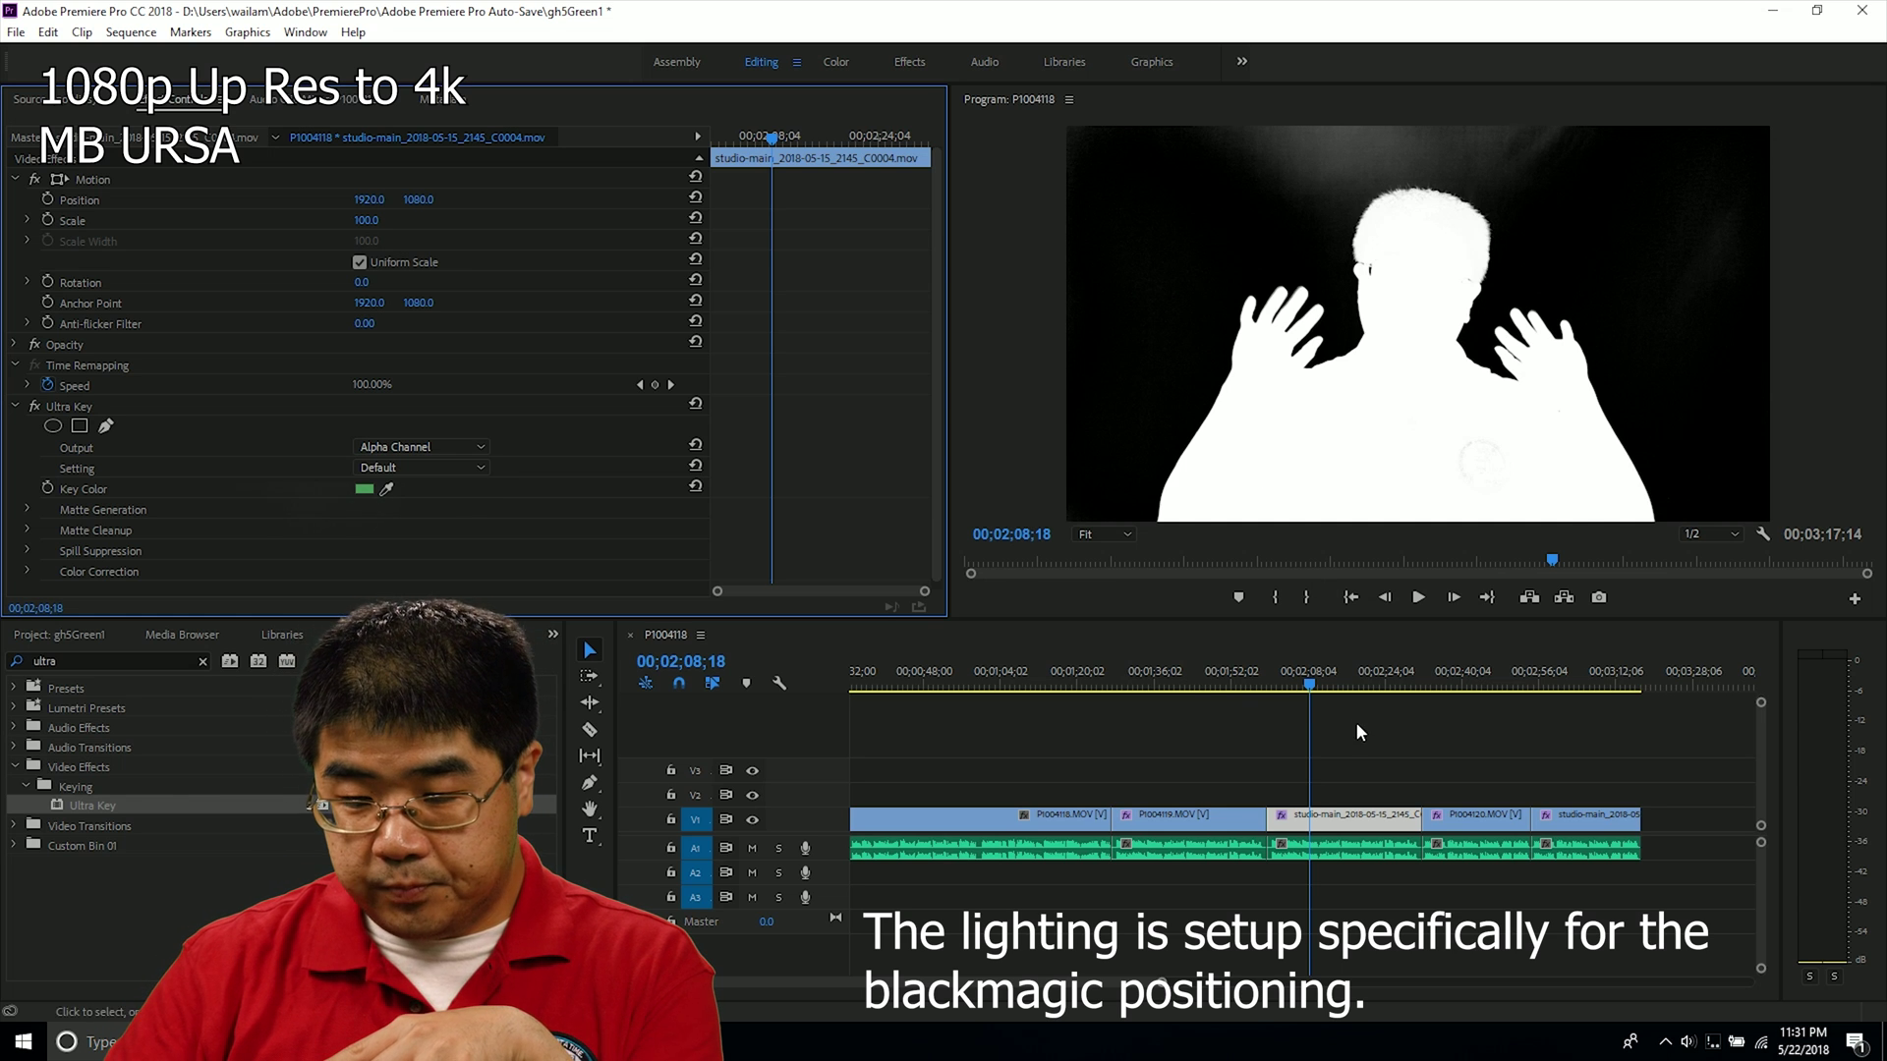
Raise the studio-main clip's Ultra Key Pedestal to 29.2 while viewing the P1004119.MOV matte at 00;01;41;29.
{"action": "left_click_drag", "start_coordinate": [1308, 688], "coordinate": [1182, 709]}
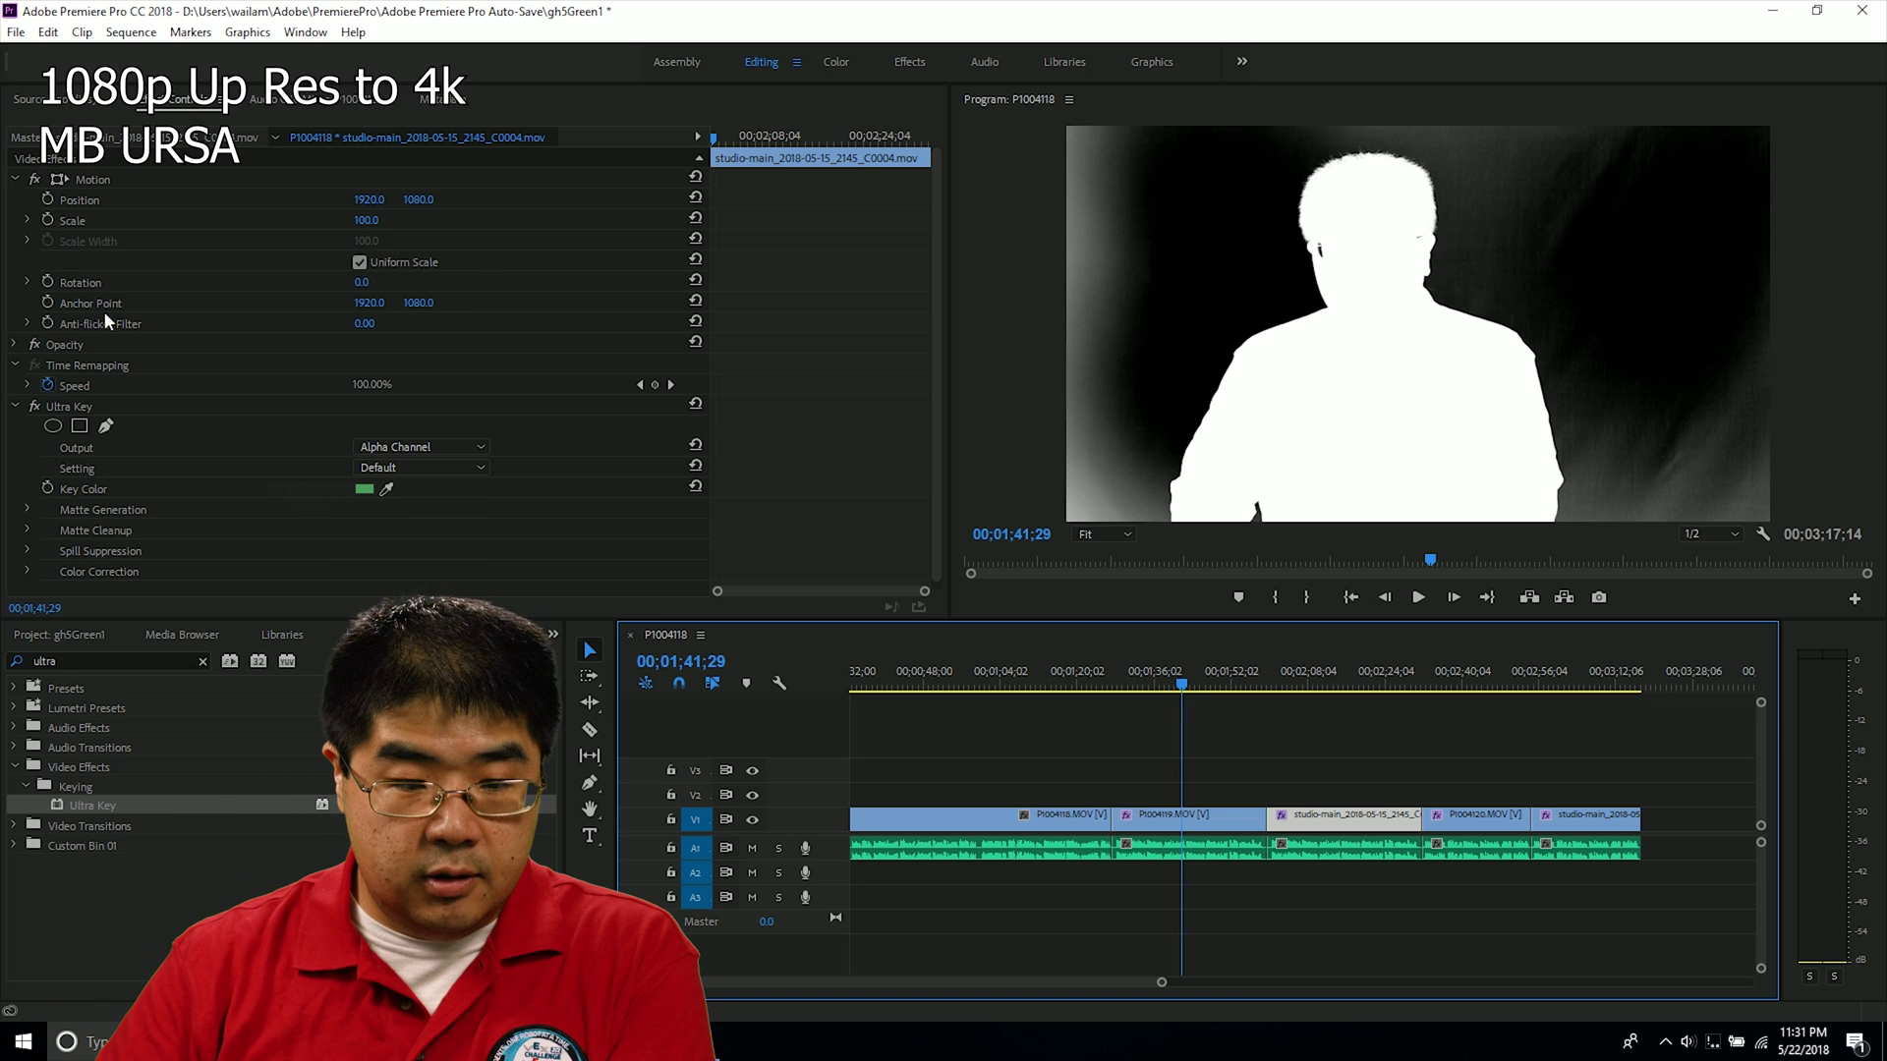
{"action": "left_click", "coordinate": [25, 510]}
{"action": "scroll", "coordinate": [24, 503], "scroll_direction": "down", "scroll_amount": 2}
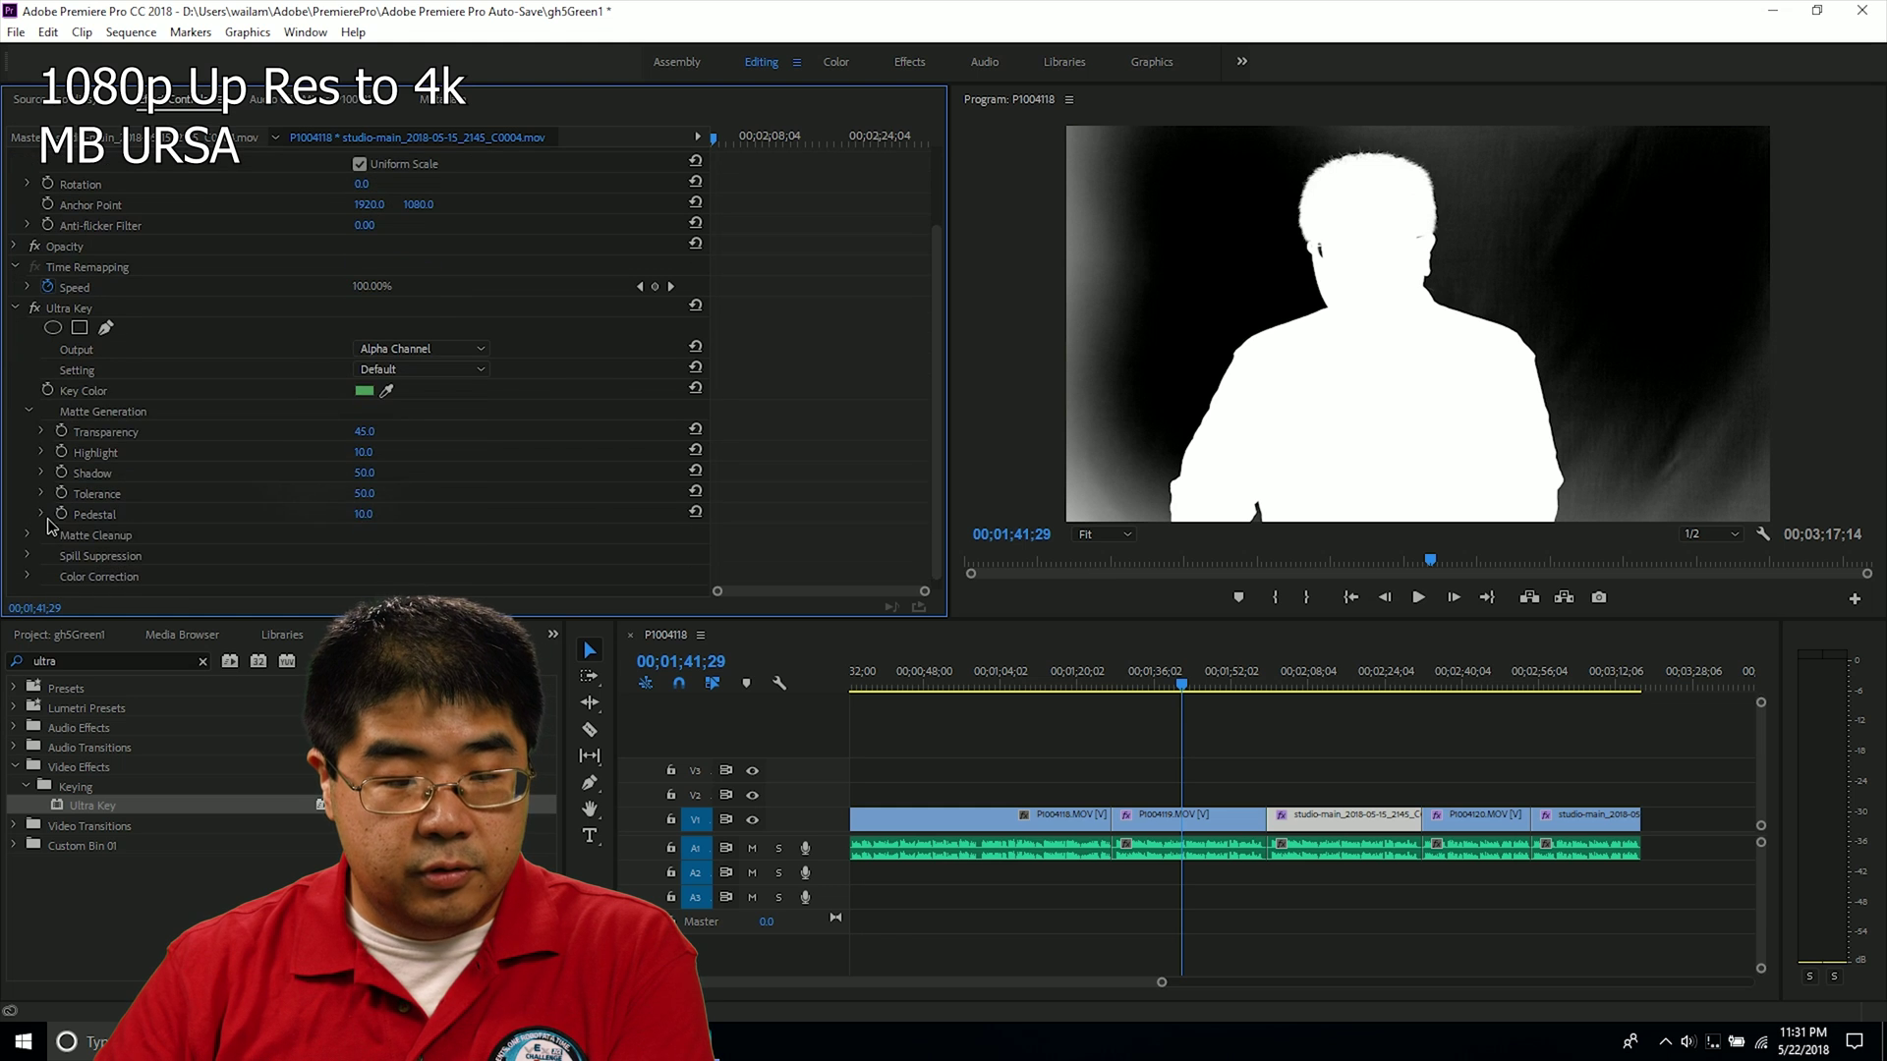
{"action": "left_click", "coordinate": [43, 514]}
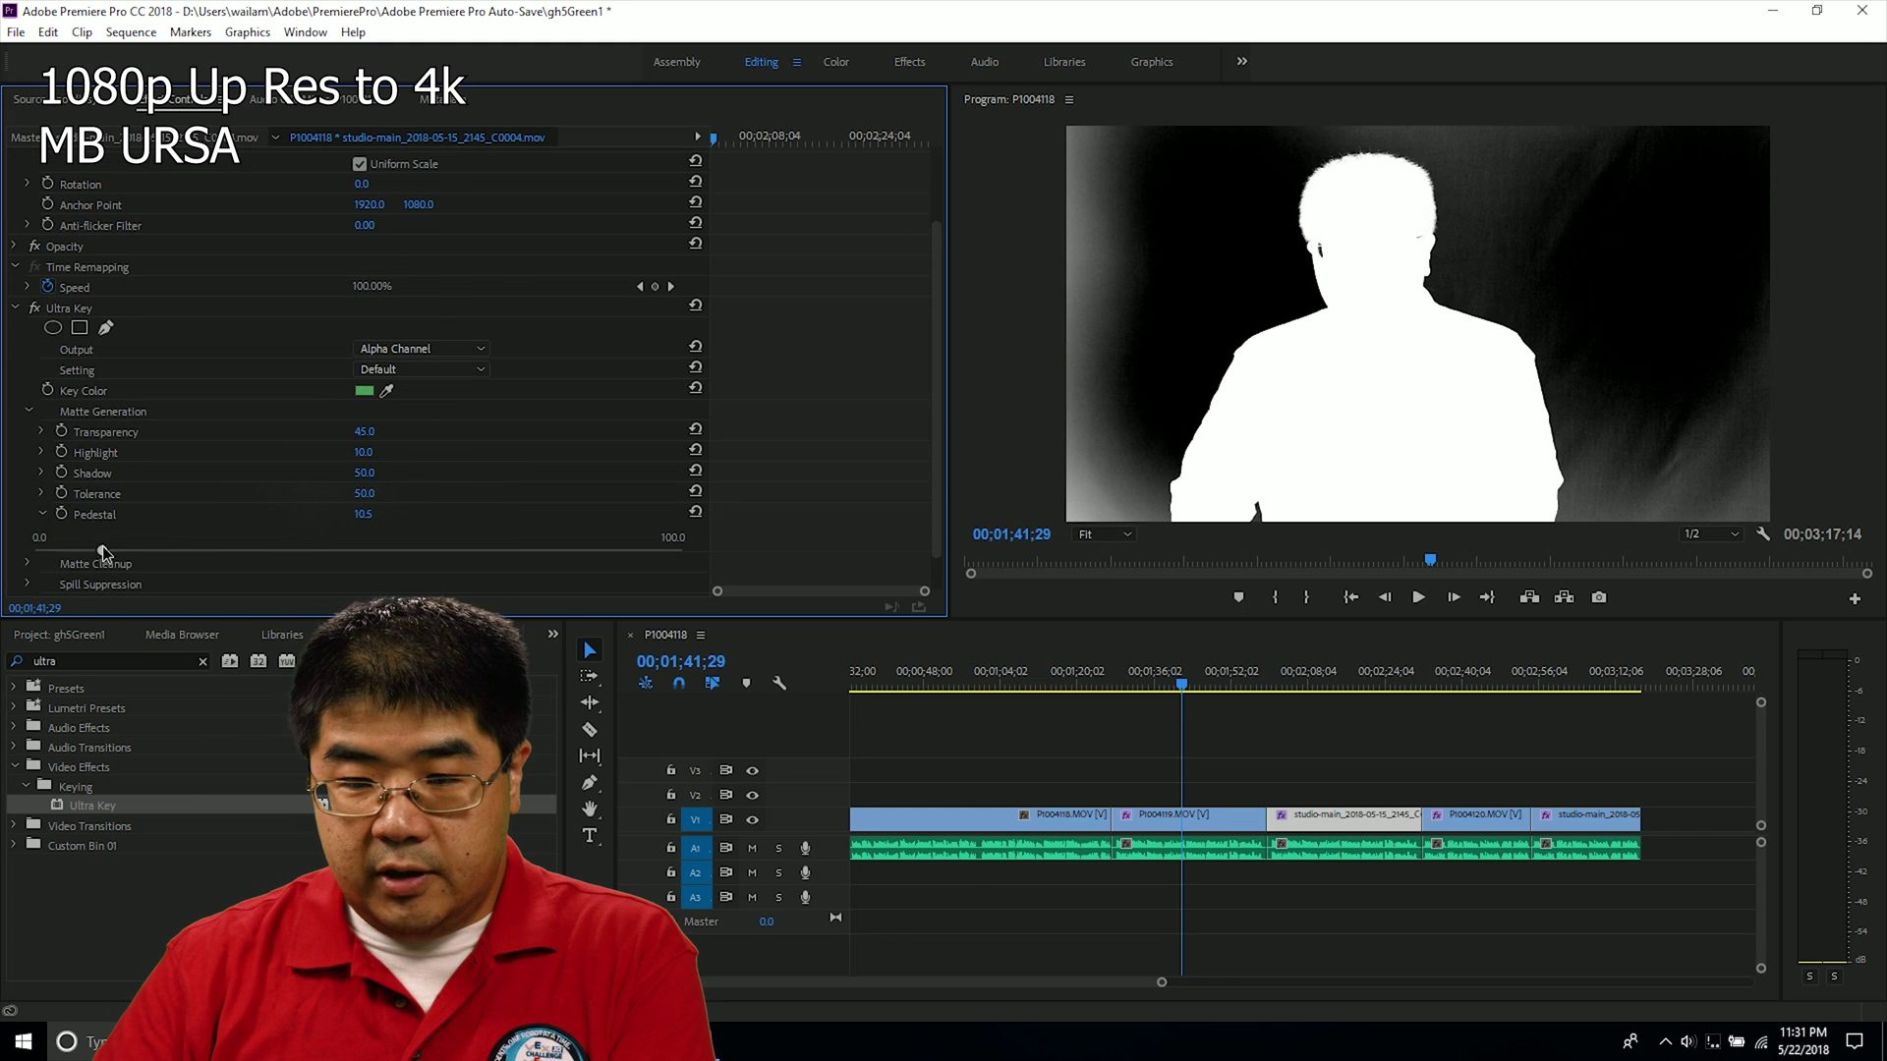
Set the Ultra Key Pedestal of the P1004119.MOV clip to 58.5 and switch its output to Composite.
{"action": "left_click", "coordinate": [1226, 821]}
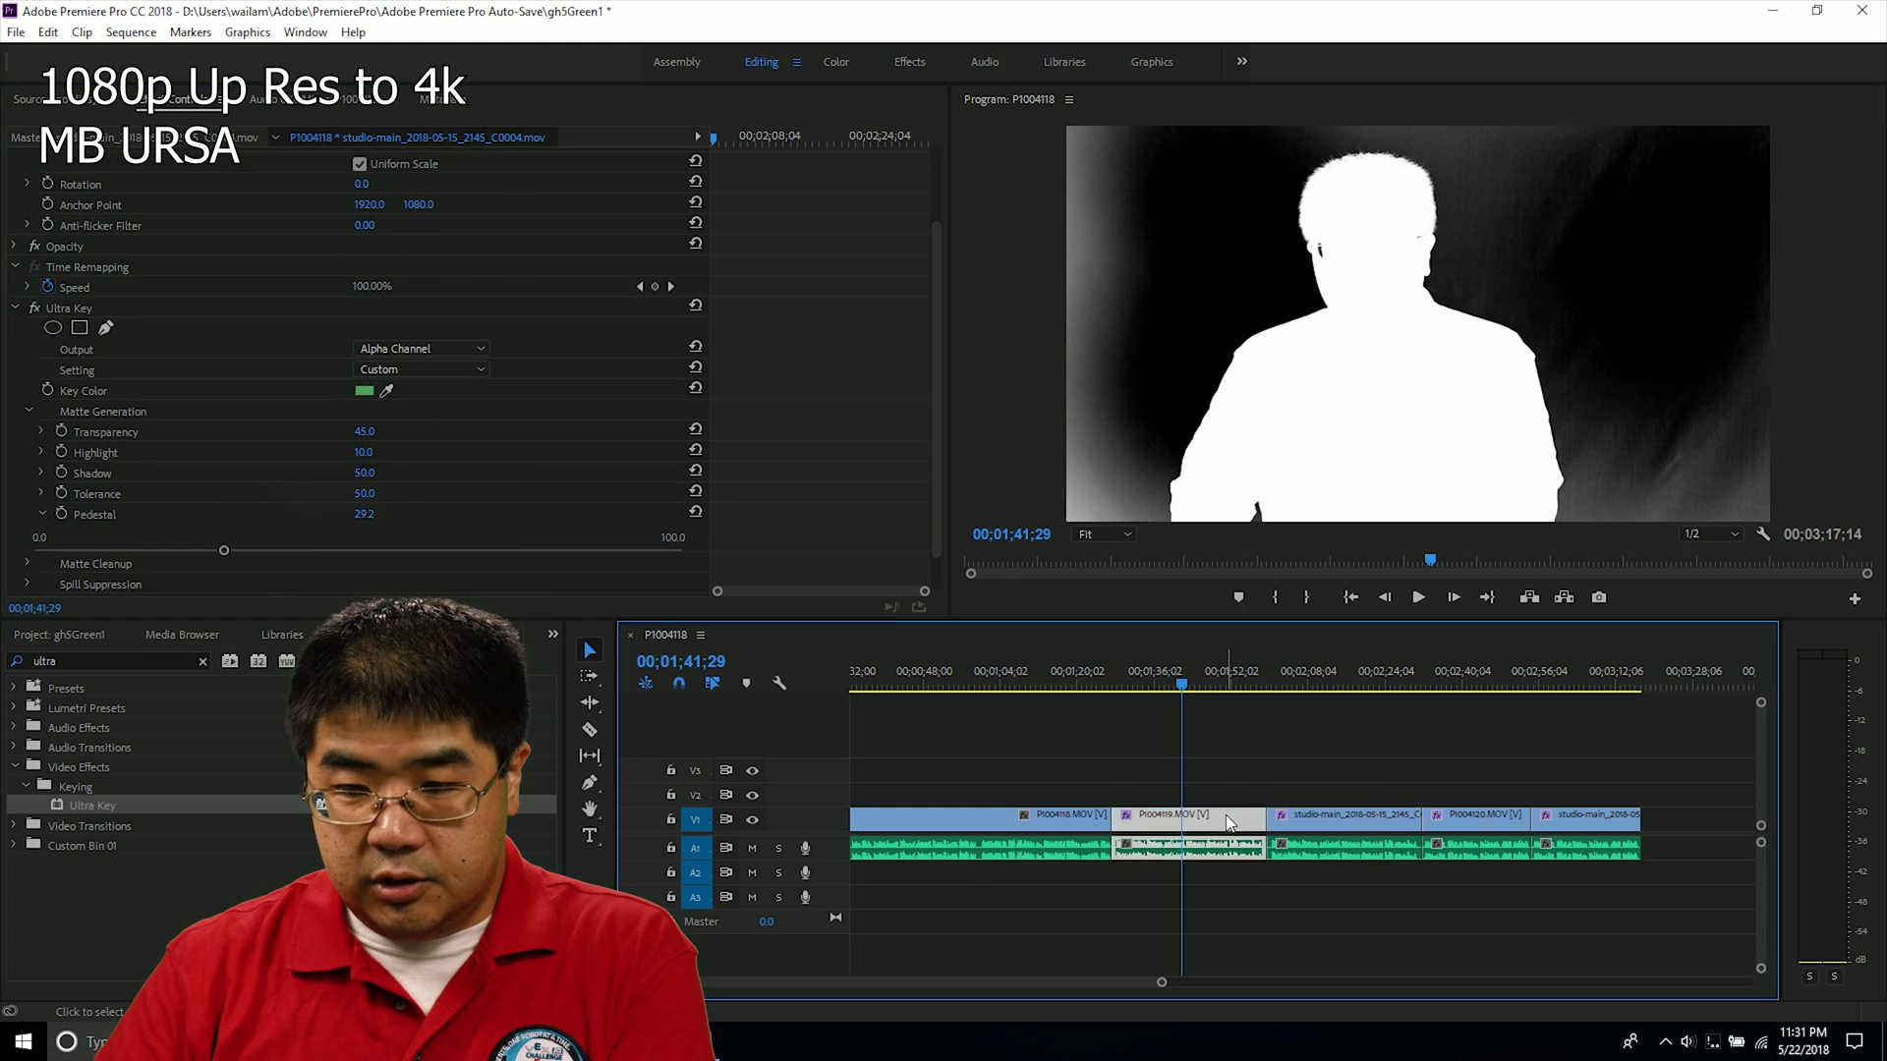
{"action": "scroll", "coordinate": [184, 550], "scroll_direction": "down", "scroll_amount": 2}
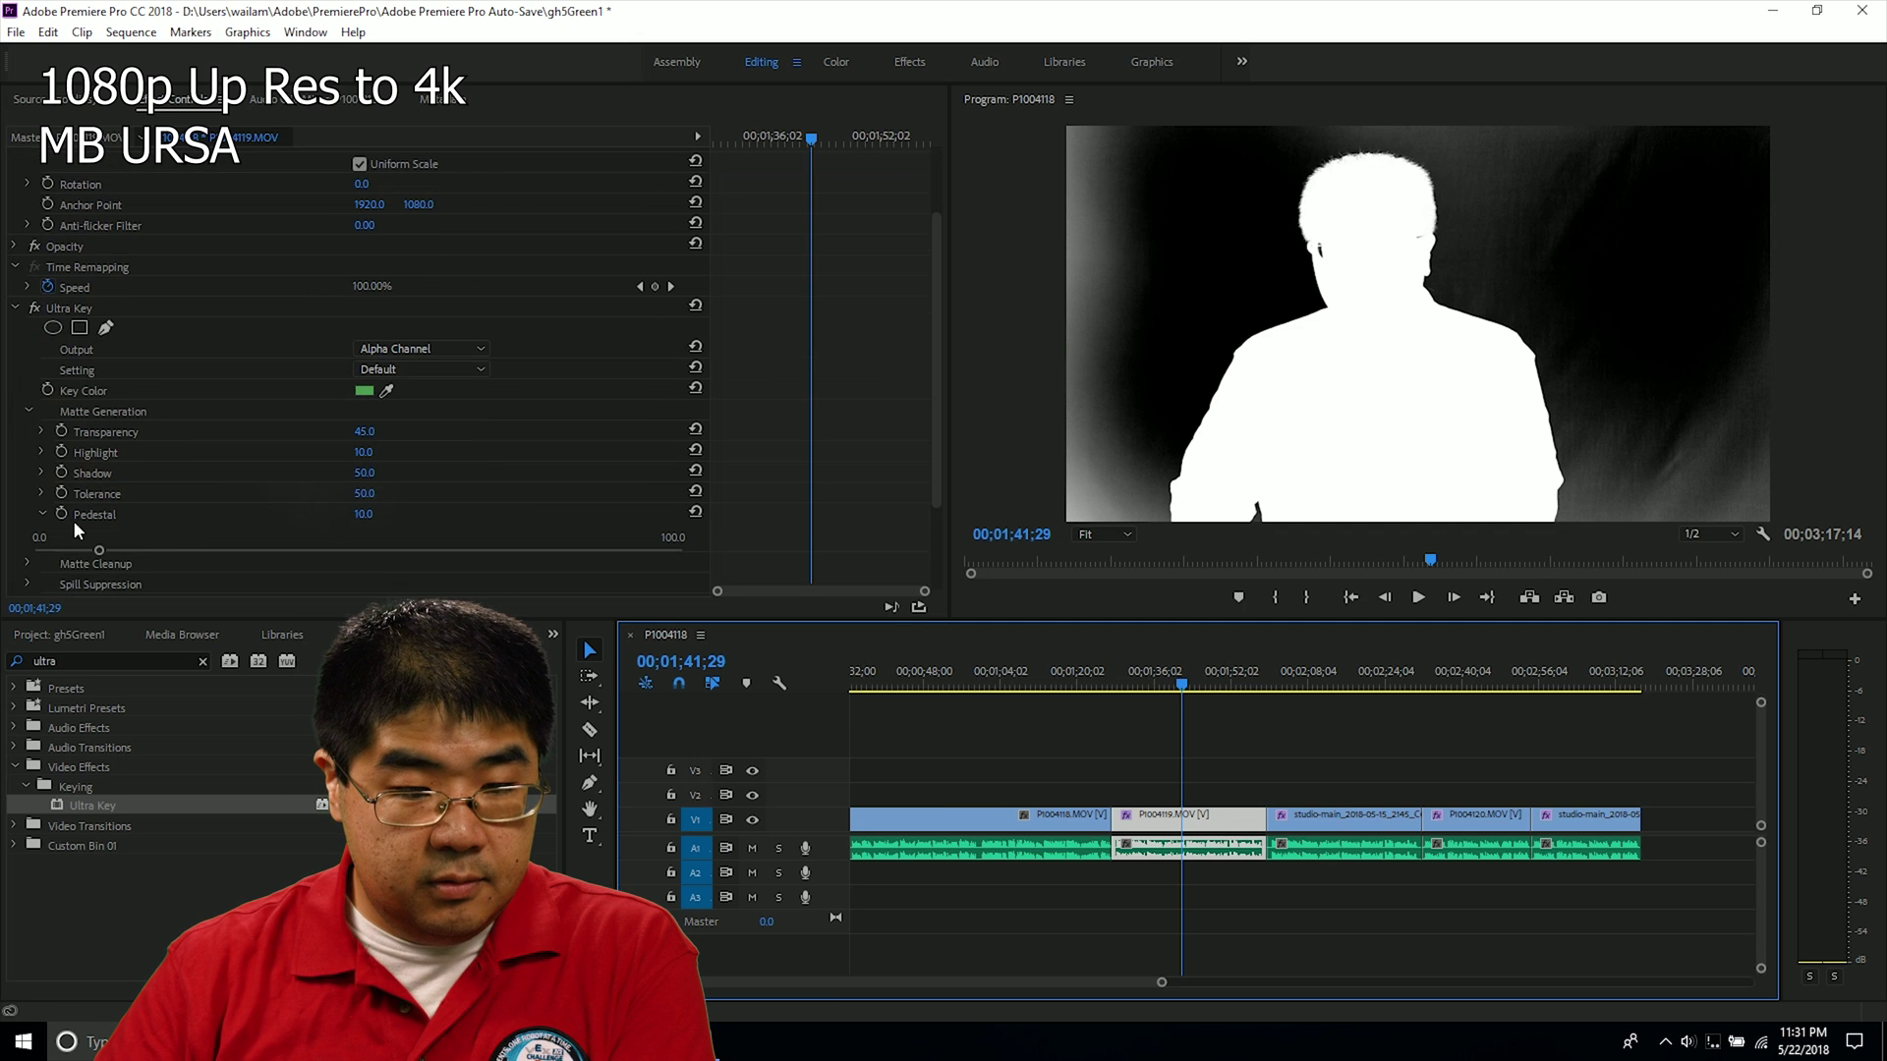
{"action": "left_click_drag", "start_coordinate": [99, 550], "coordinate": [429, 553]}
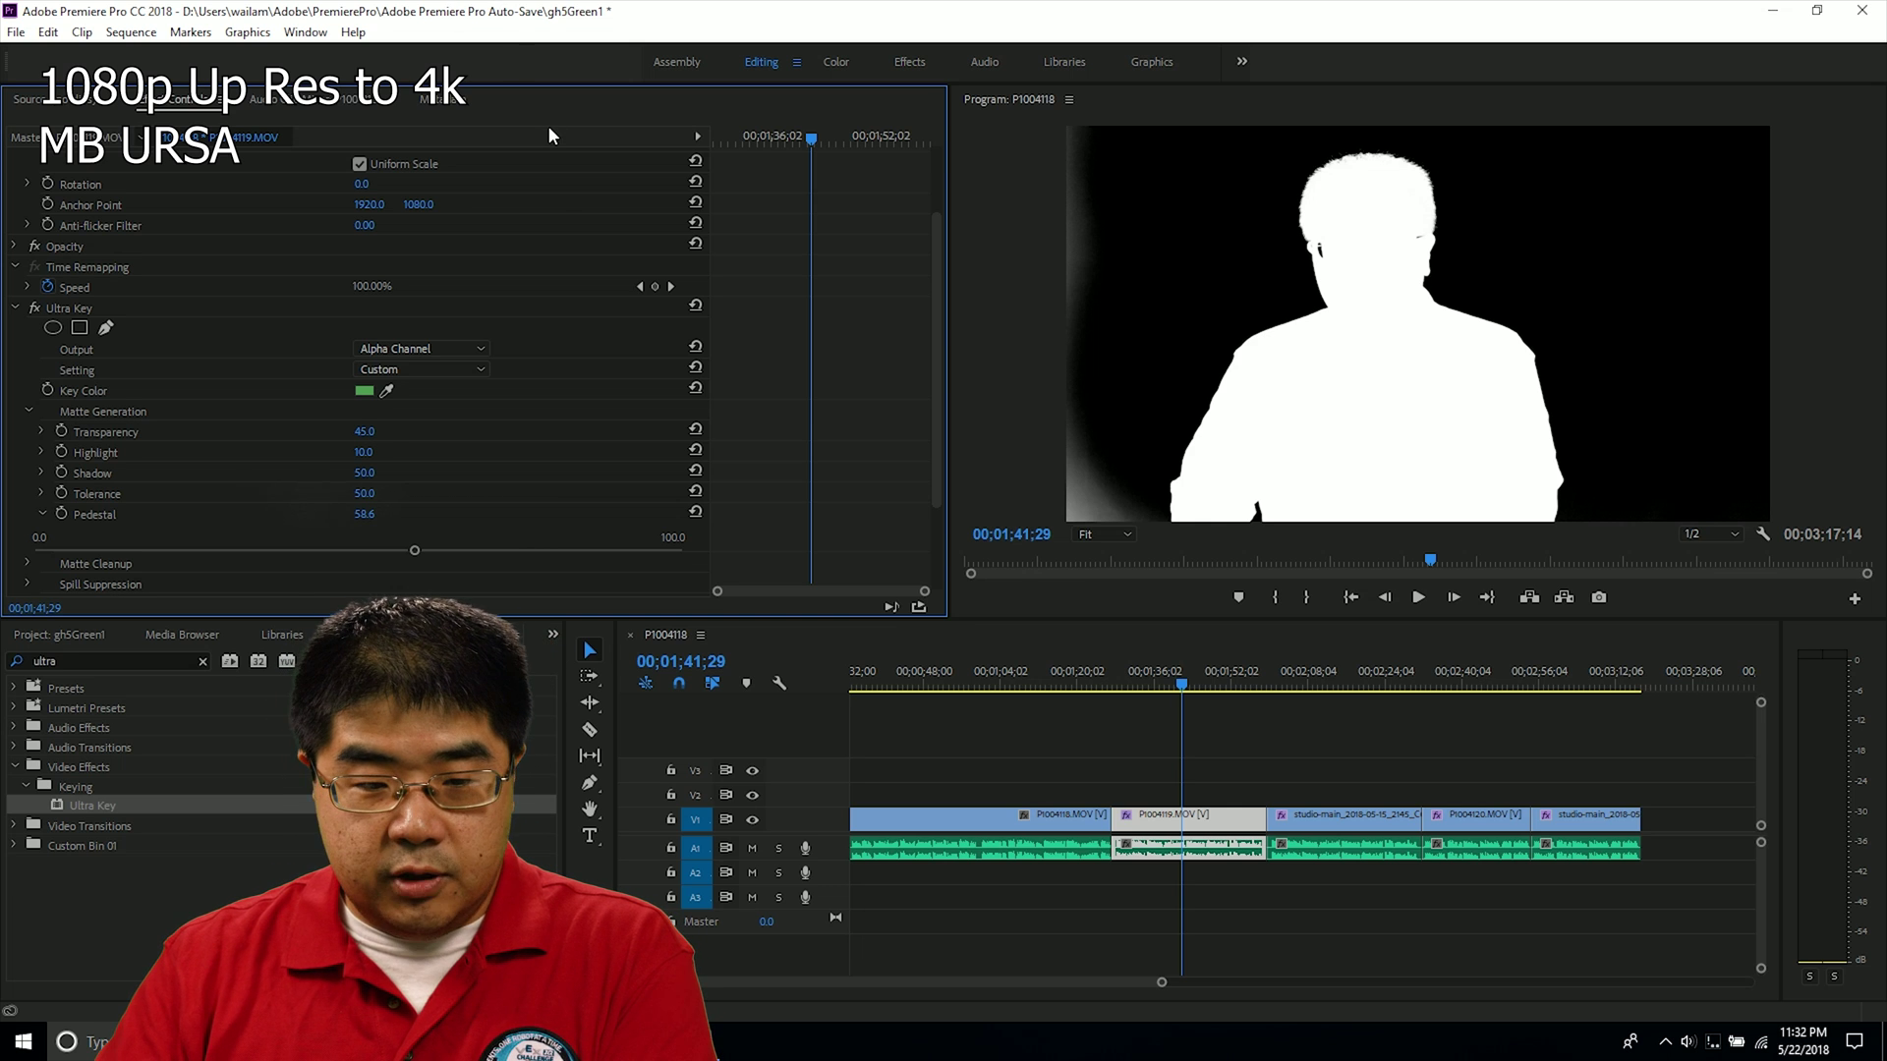
{"action": "mouse_move", "coordinate": [405, 551]}
{"action": "left_mouse_down"}
{"action": "mouse_move", "coordinate": [315, 563]}
{"action": "mouse_move", "coordinate": [415, 557]}
{"action": "left_mouse_up"}
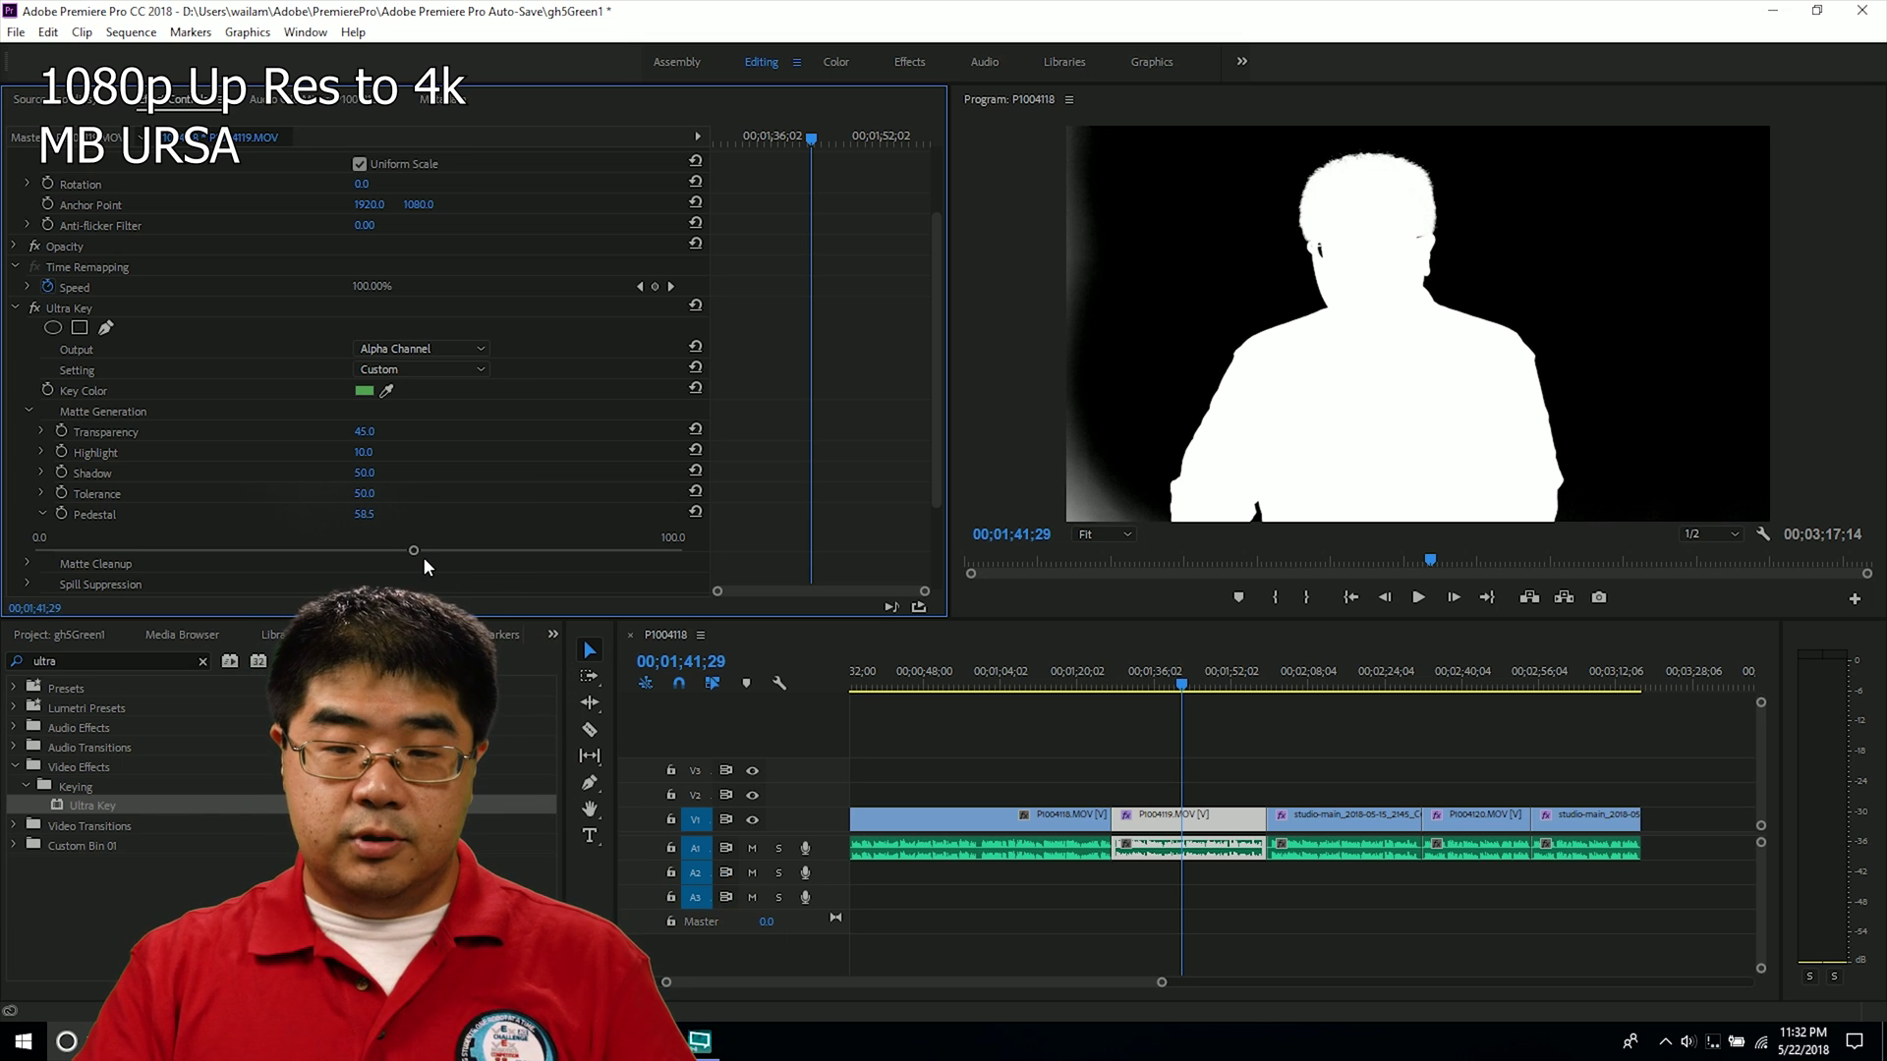
{"action": "left_click", "coordinate": [413, 348]}
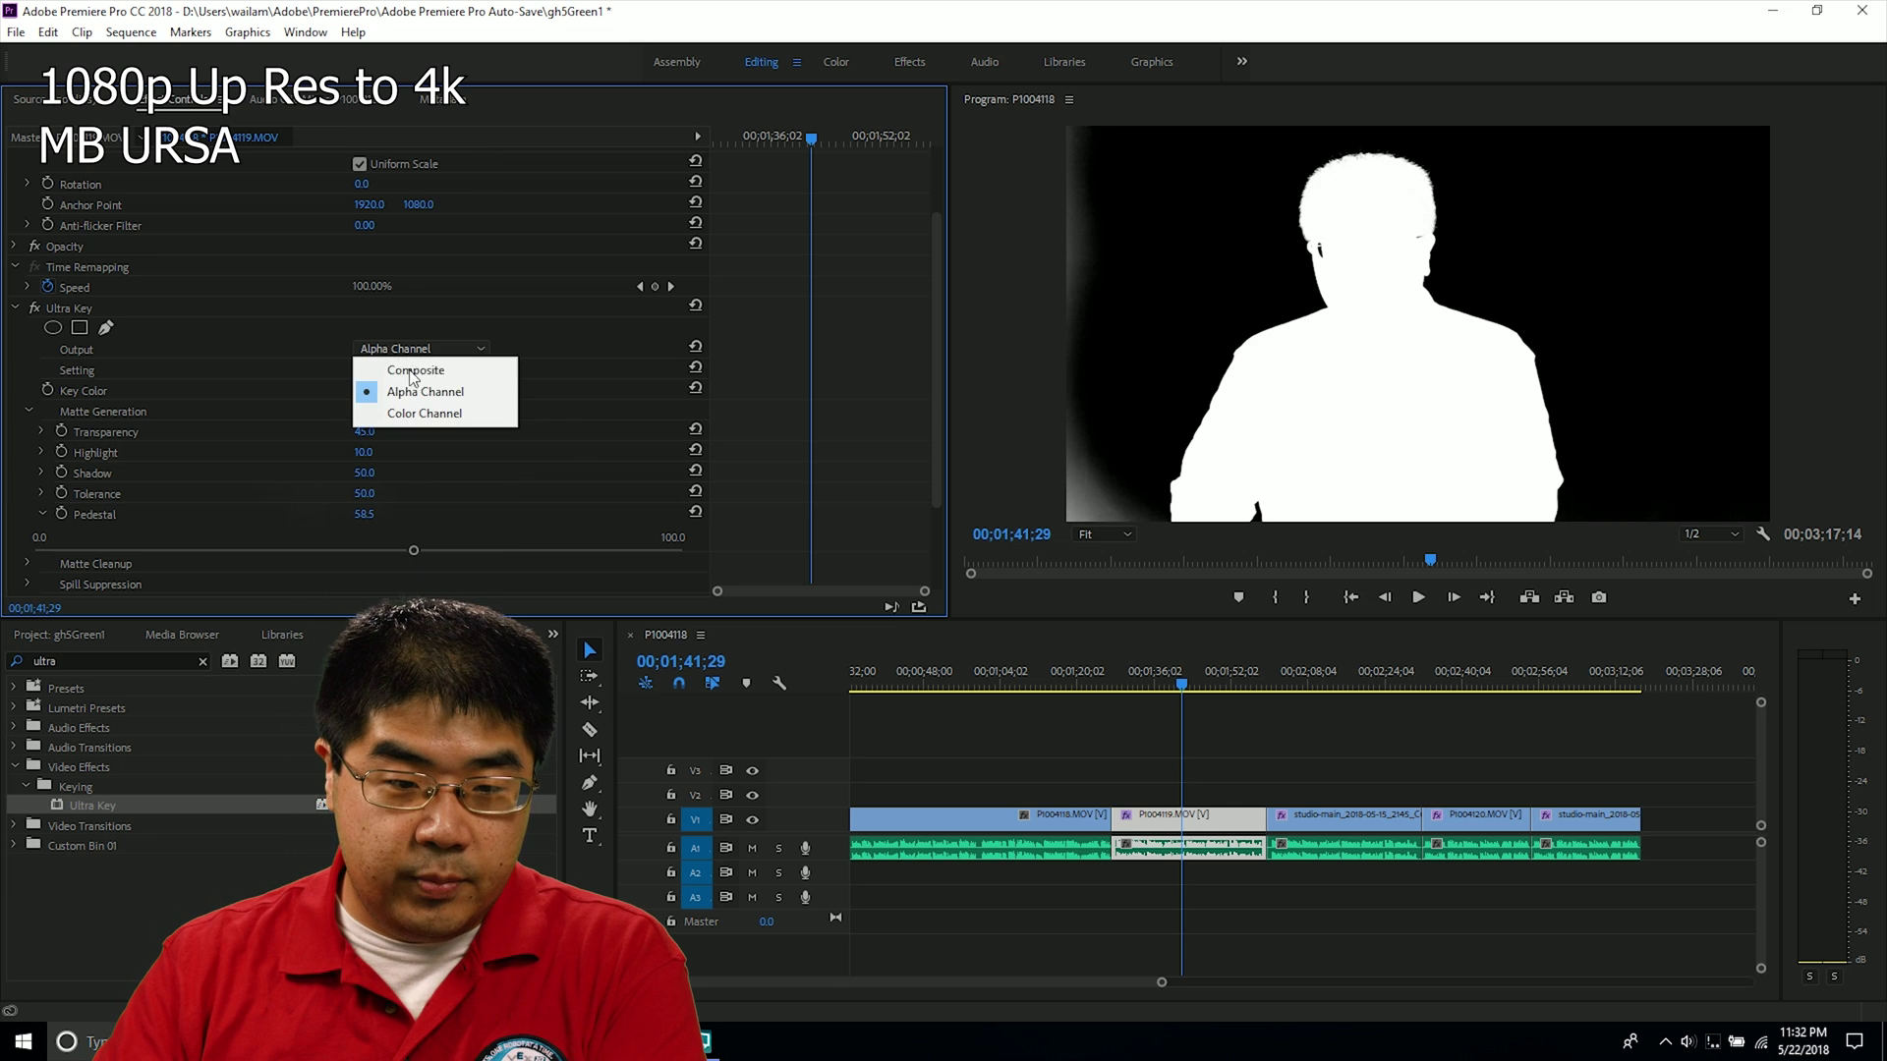
{"action": "left_click", "coordinate": [415, 371]}
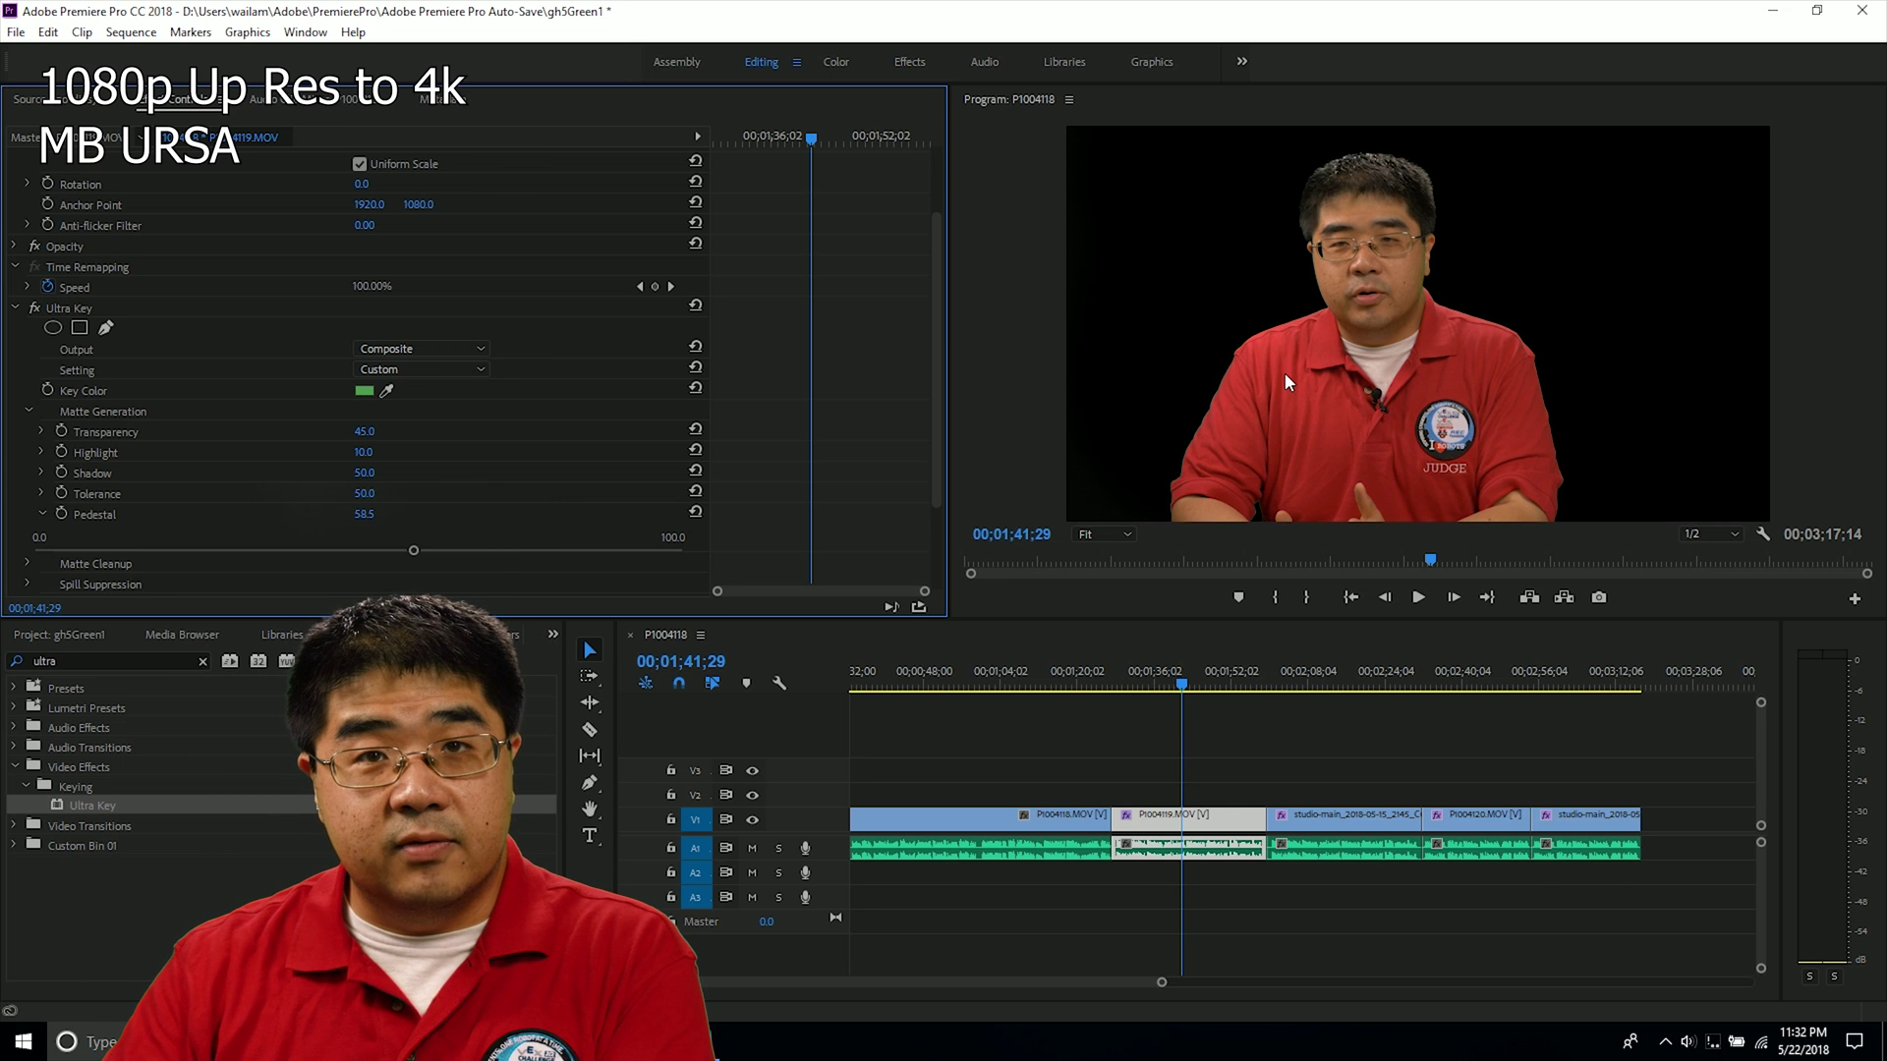
Set the Ultra Key Pedestal of the studio-main clip to 40.3 while viewing its matte at 00;02;04;22.
{"action": "left_click", "coordinate": [1235, 701]}
{"action": "left_click_drag", "start_coordinate": [1282, 694], "coordinate": [1292, 691]}
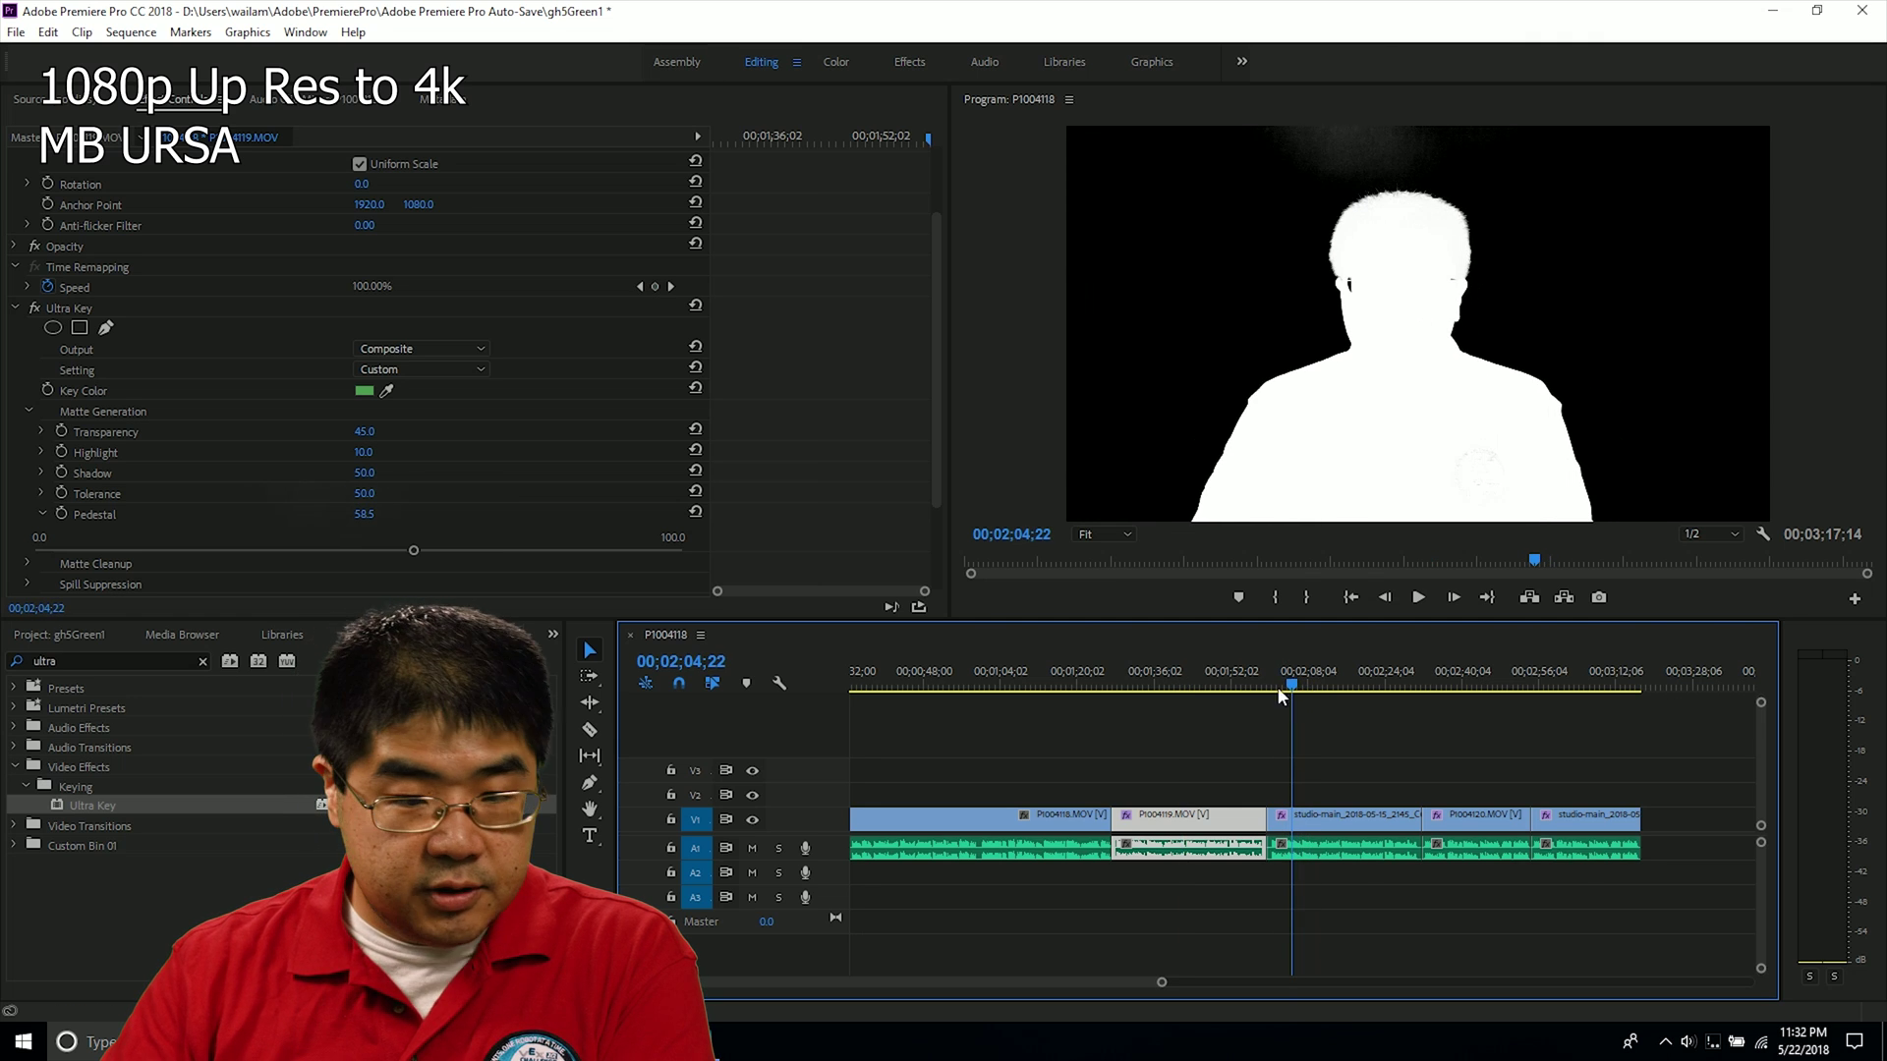
{"action": "left_click", "coordinate": [1360, 816]}
{"action": "scroll", "coordinate": [328, 511], "scroll_direction": "down", "scroll_amount": 3}
{"action": "left_click_drag", "start_coordinate": [219, 511], "coordinate": [307, 518]}
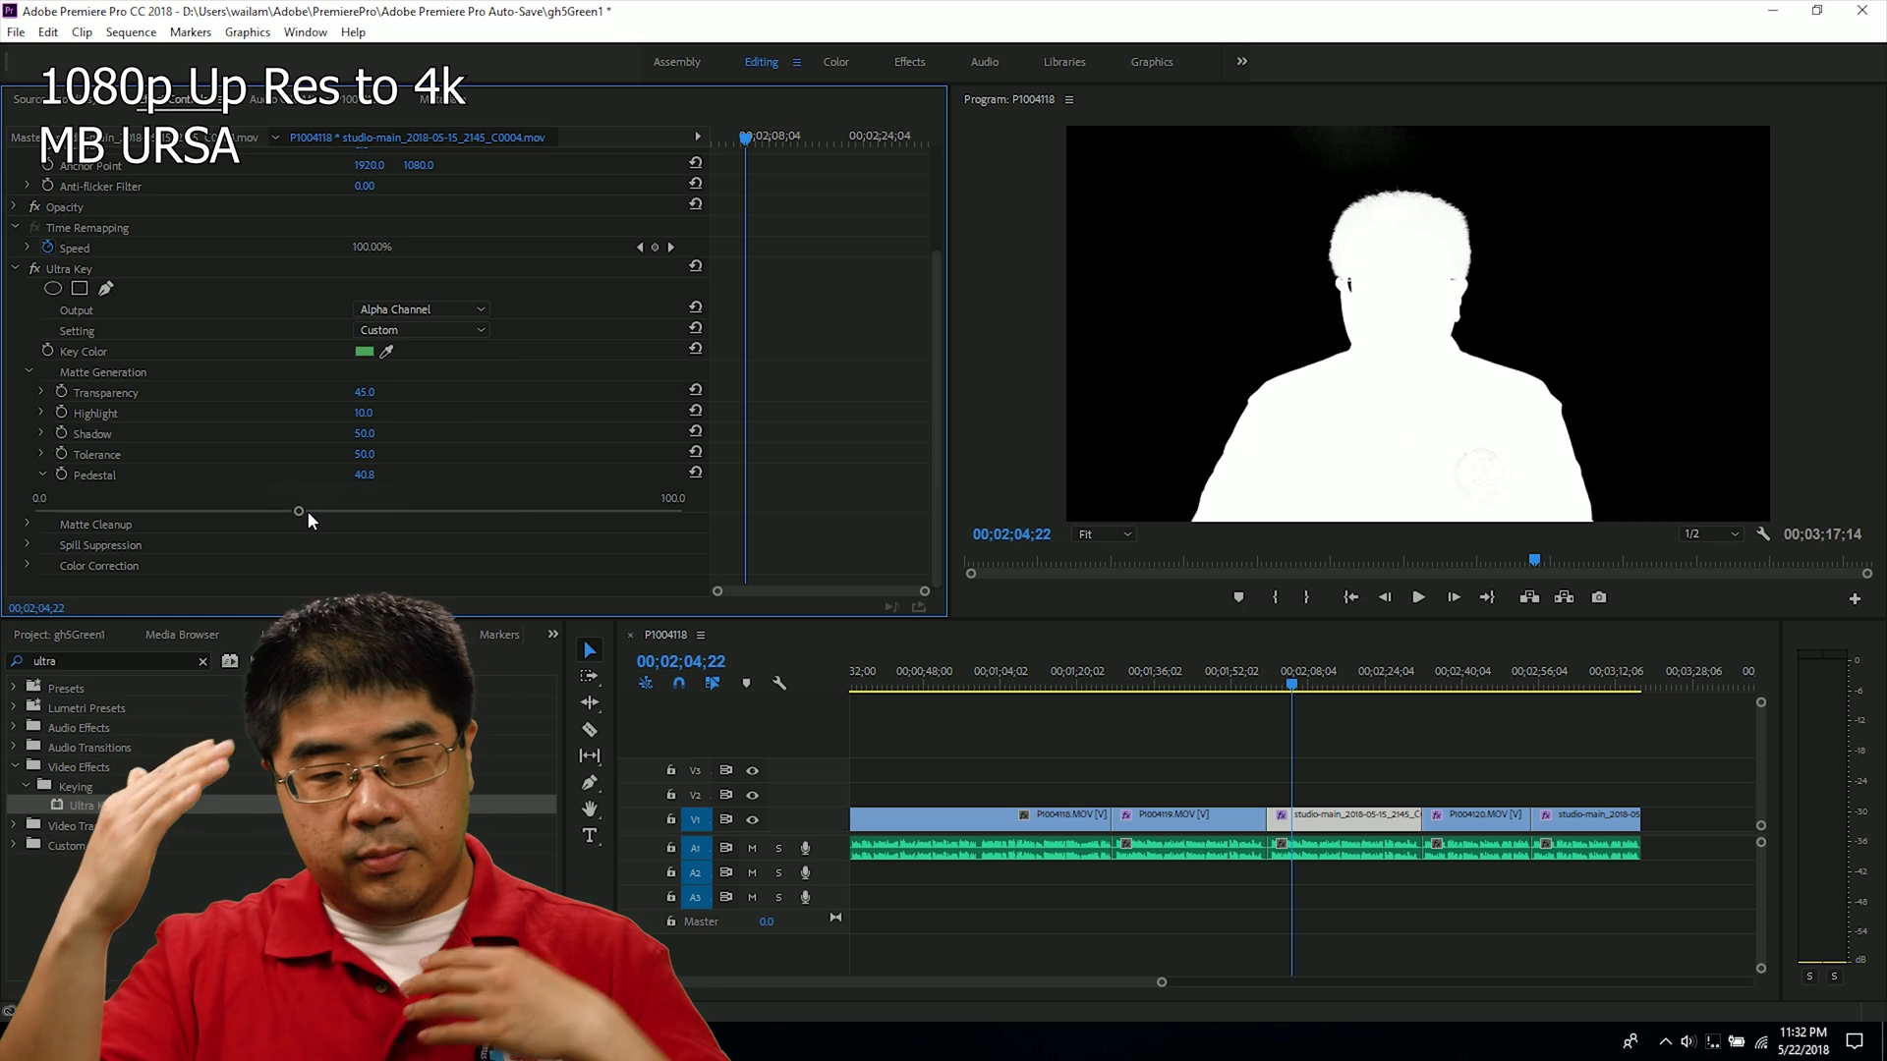
{"action": "mouse_move", "coordinate": [307, 512]}
{"action": "left_mouse_down"}
{"action": "mouse_move", "coordinate": [268, 514]}
{"action": "mouse_move", "coordinate": [295, 531]}
{"action": "left_mouse_up"}
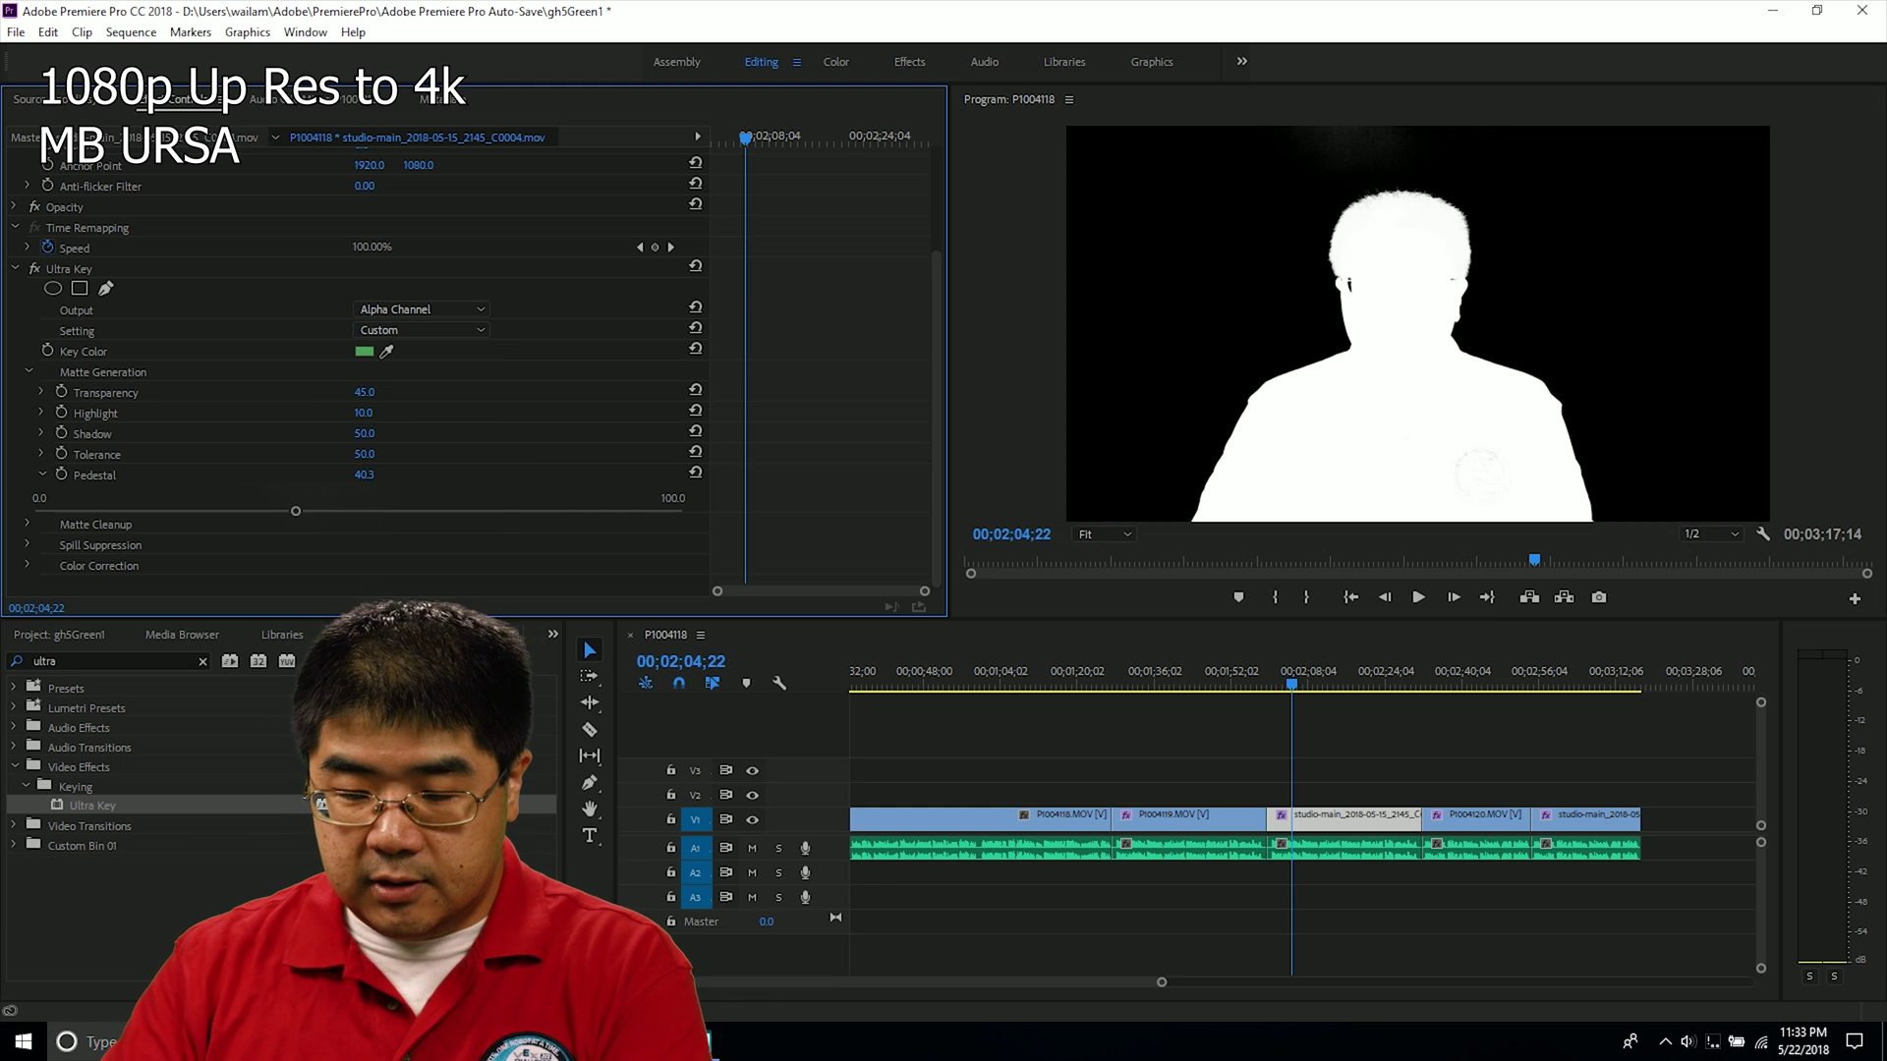
Switch the studio-main clip's Ultra Key output to Composite and compare its key with the P1004119.MOV clip at 00;01;33;18.
{"action": "left_click_drag", "start_coordinate": [319, 804], "coordinate": [1351, 650]}
{"action": "left_click", "coordinate": [1142, 680]}
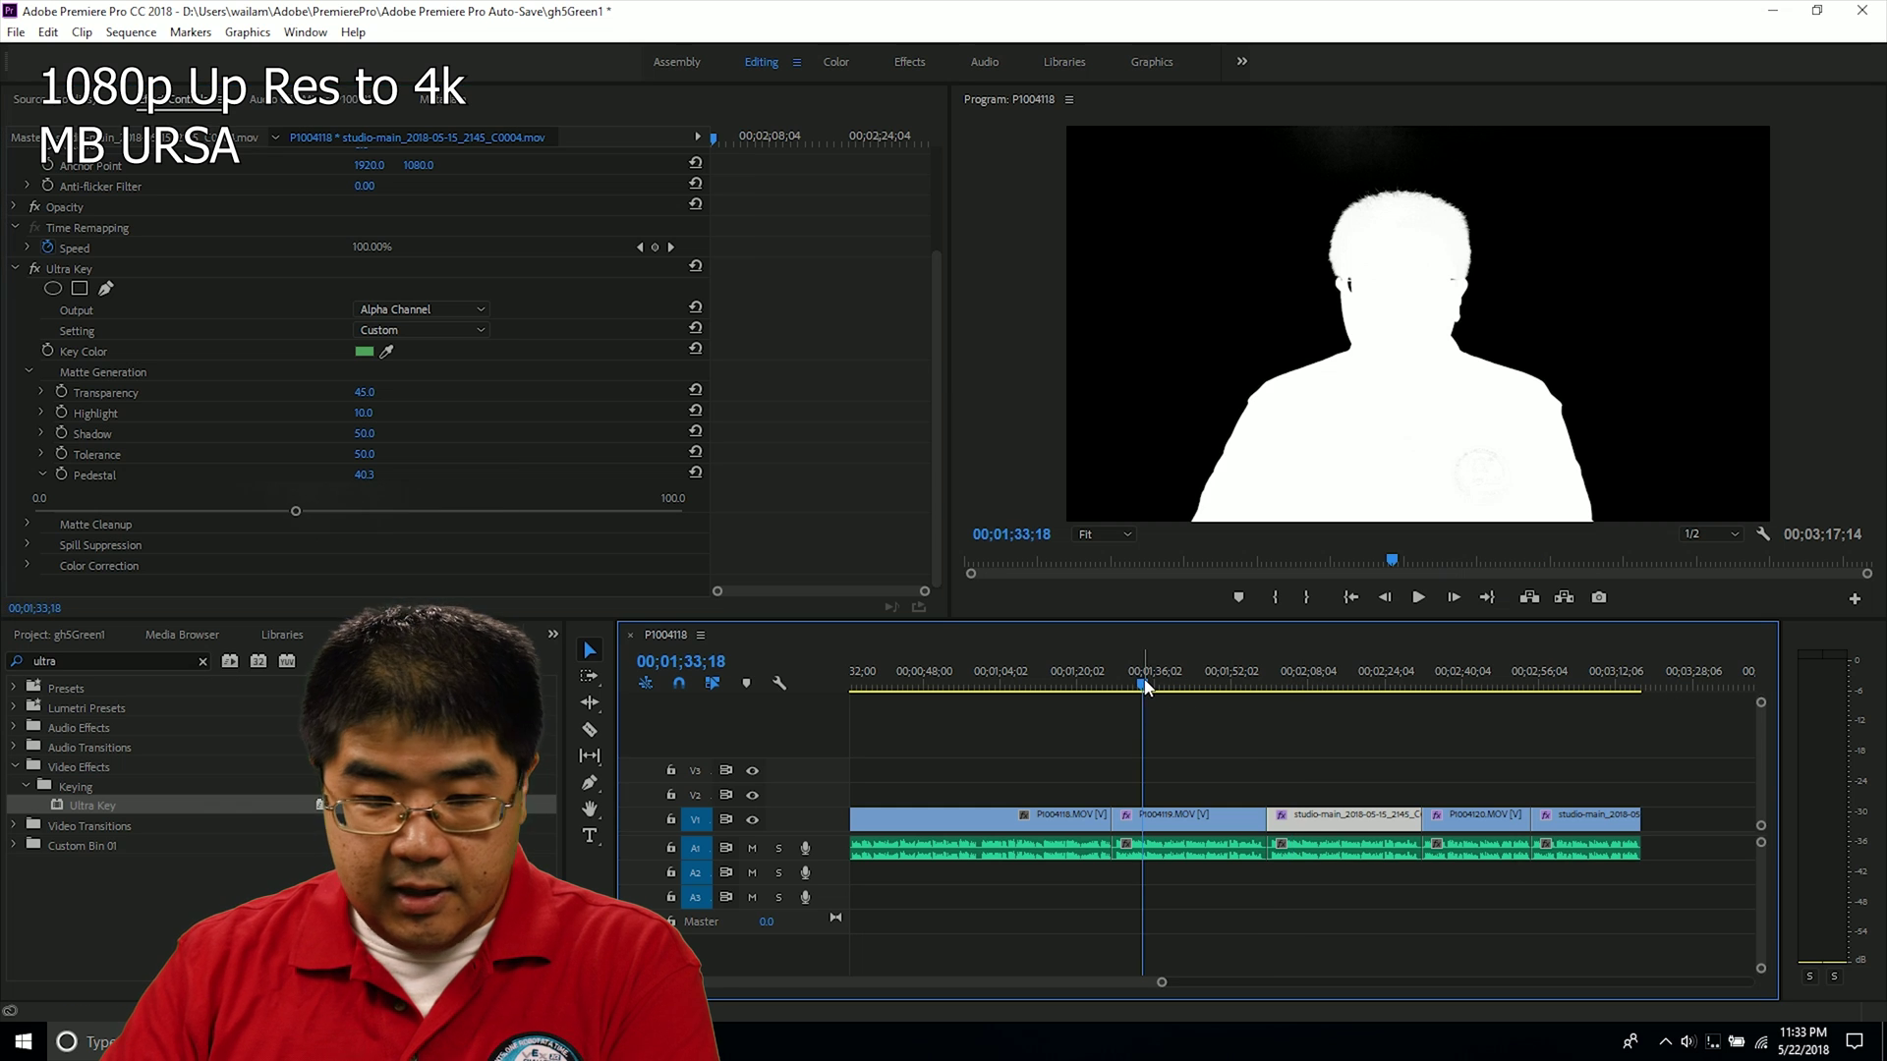
{"action": "left_click", "coordinate": [437, 311]}
{"action": "left_click", "coordinate": [439, 331]}
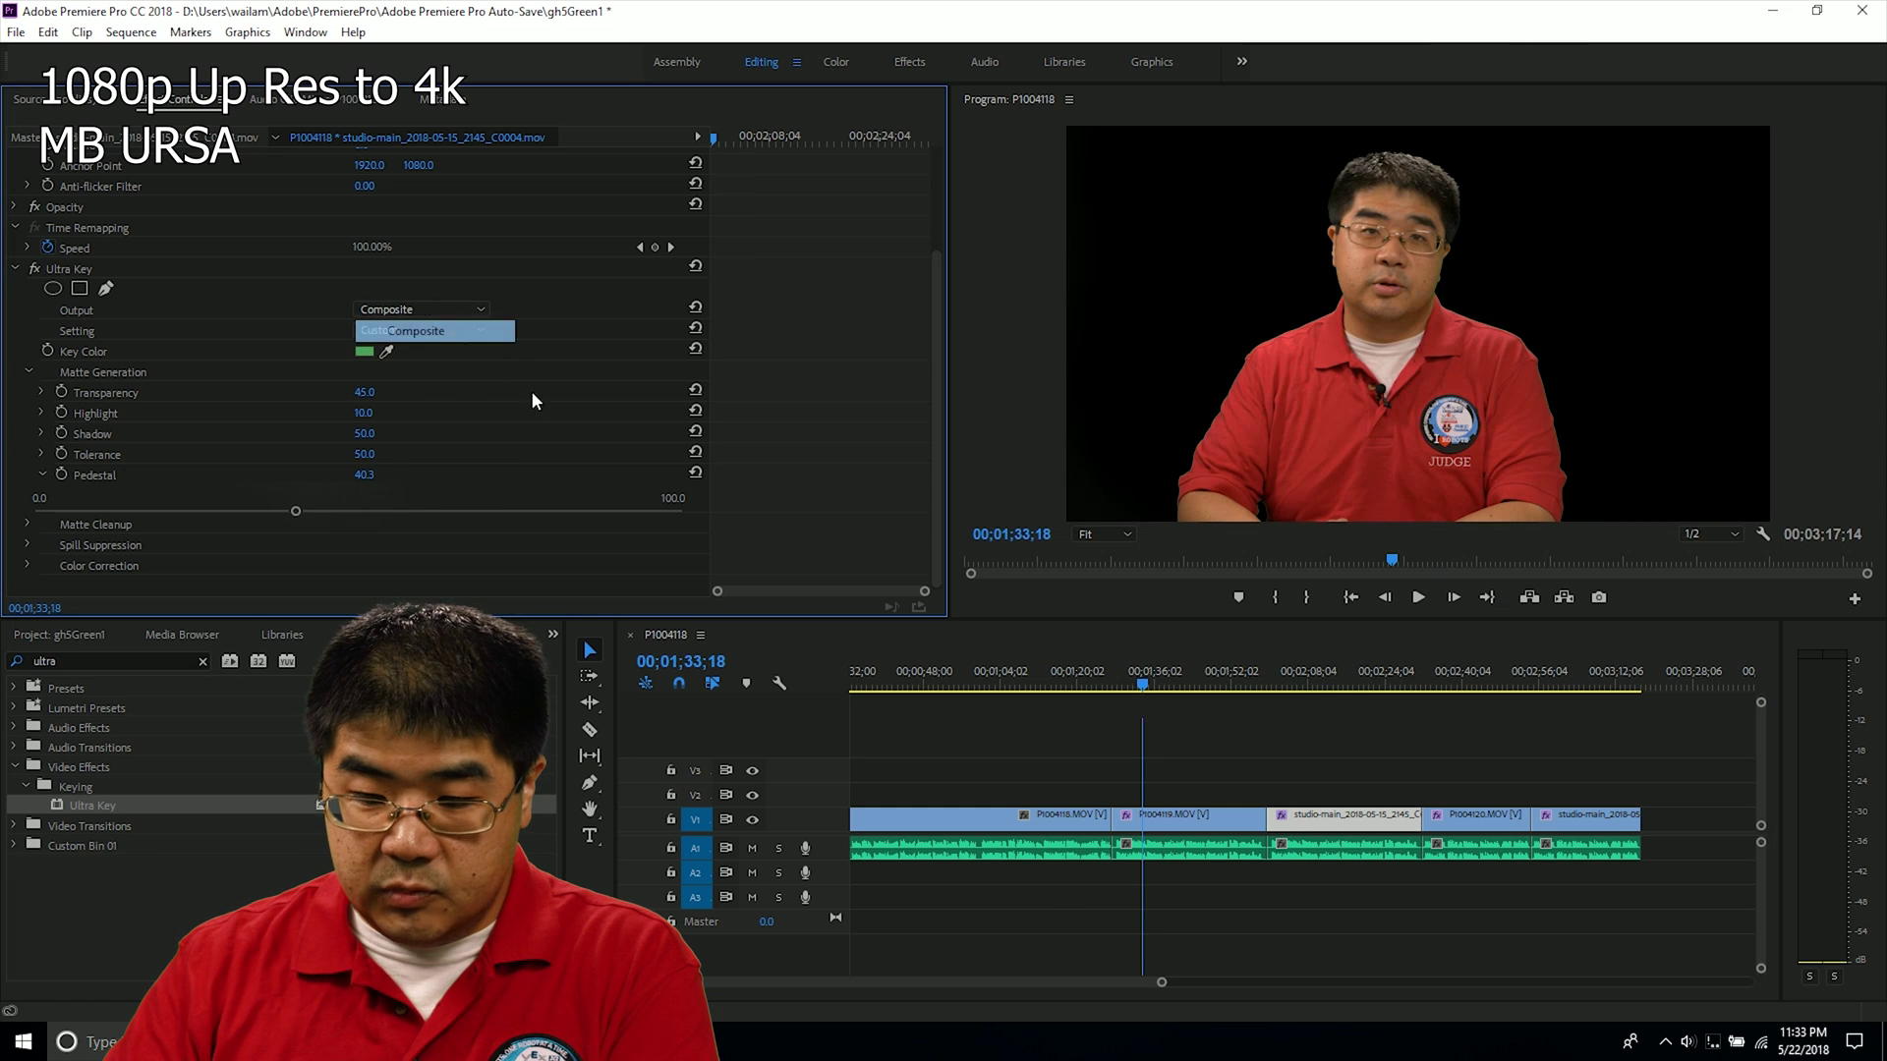
{"action": "left_click", "coordinate": [1323, 680]}
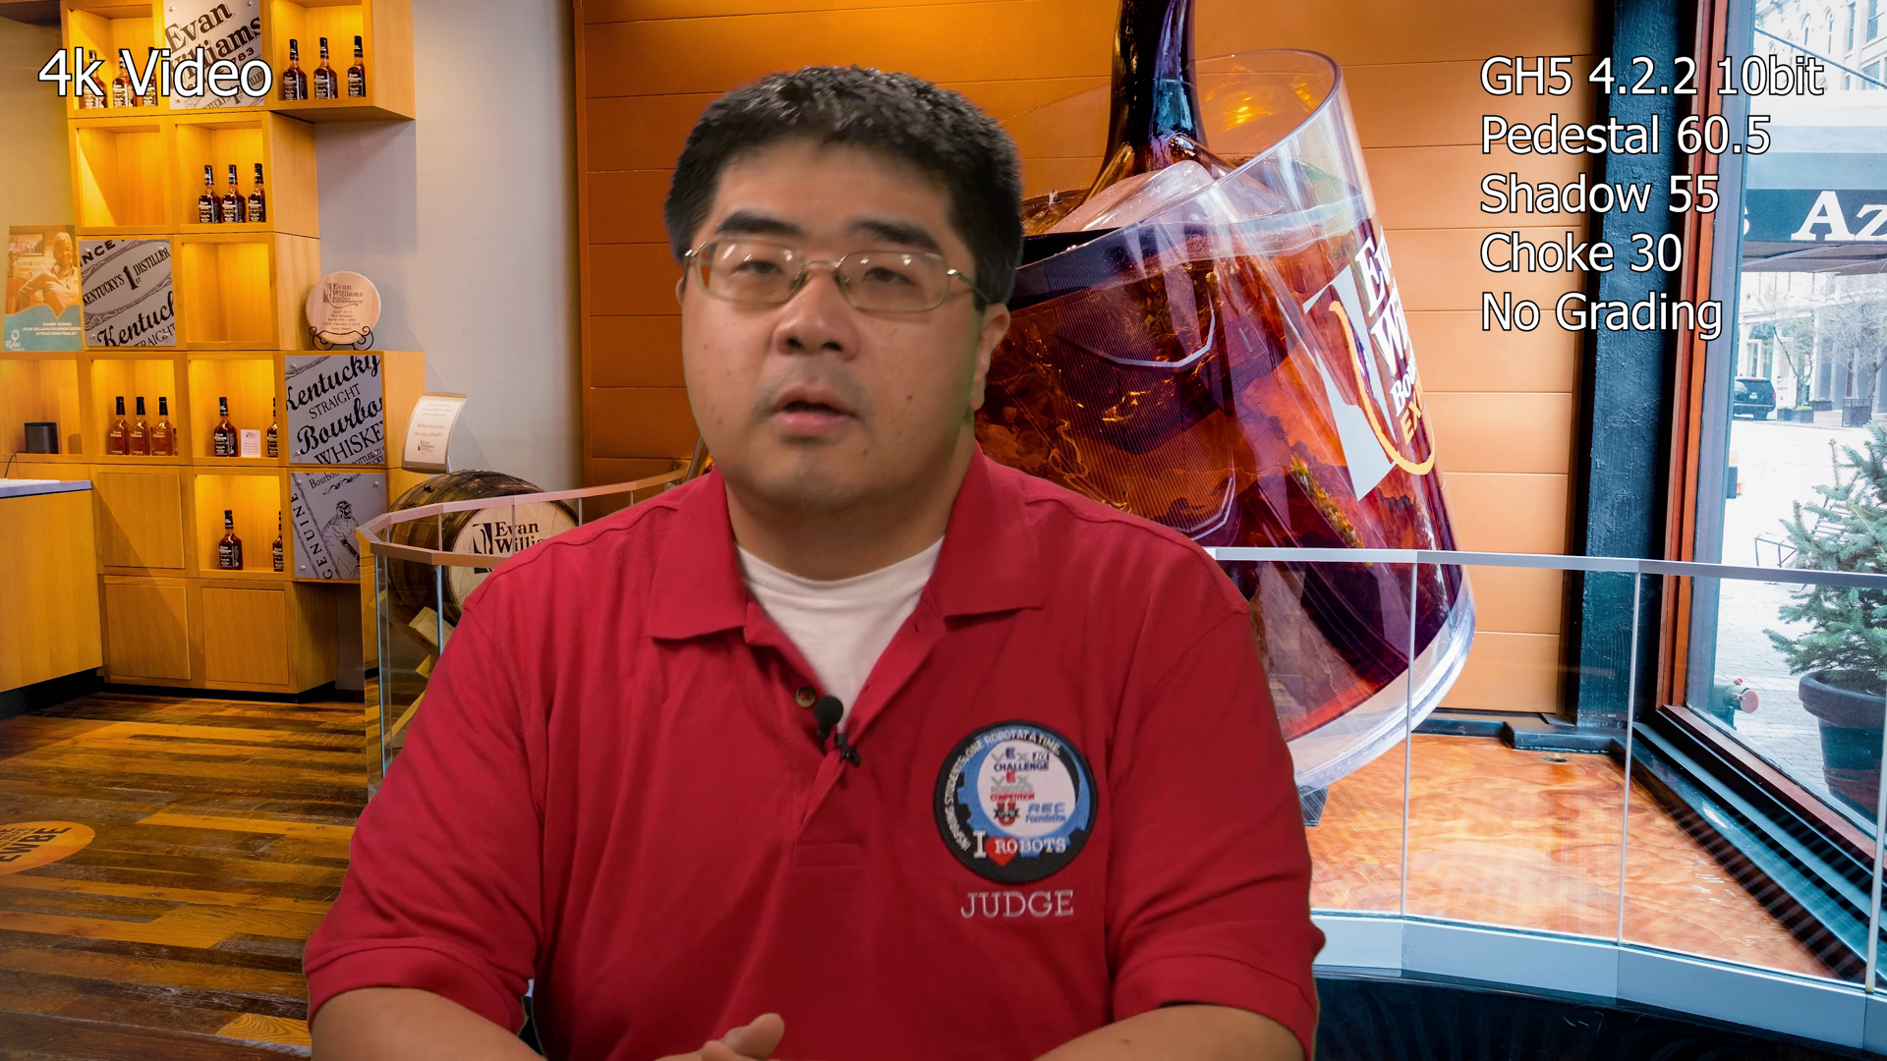